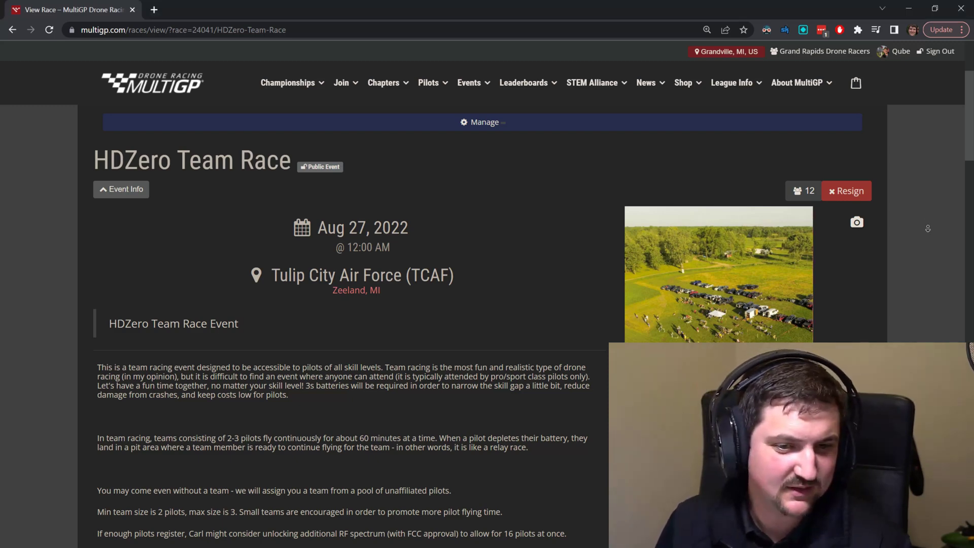
Read through the HDZero Team Race event page, from the description and drone requirements to the list of racing pilots.
scroll(929, 264, down, 3)
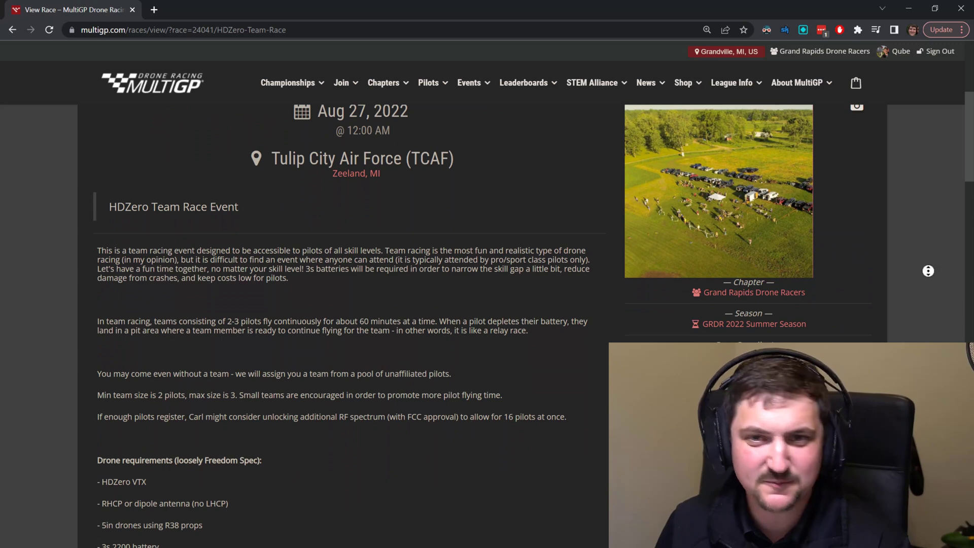
scroll(928, 271, down, 1)
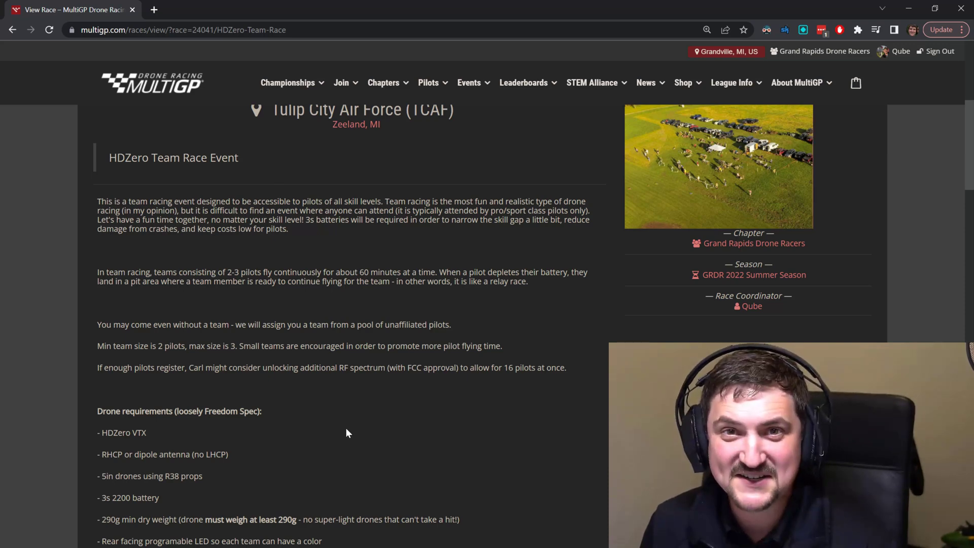
scroll(438, 426, down, 2)
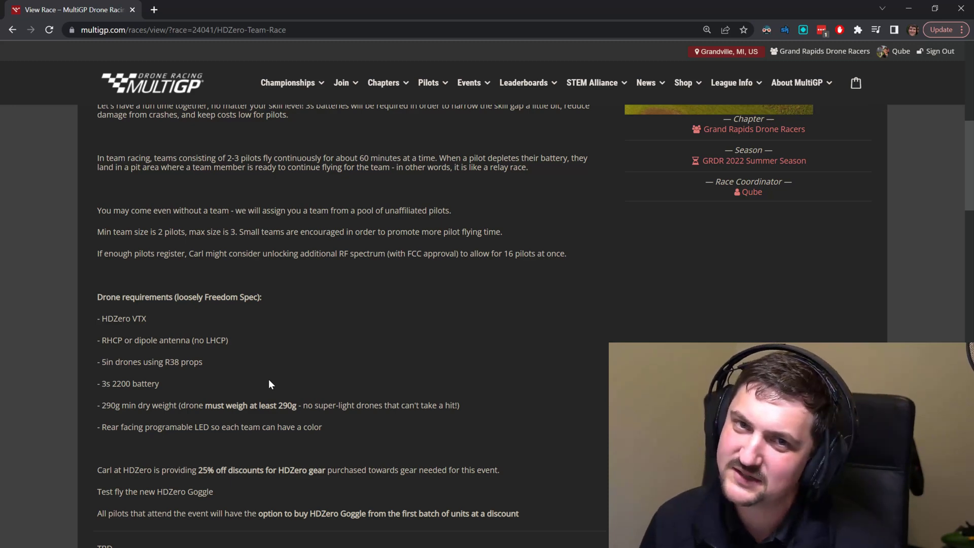
scroll(302, 370, down, 6)
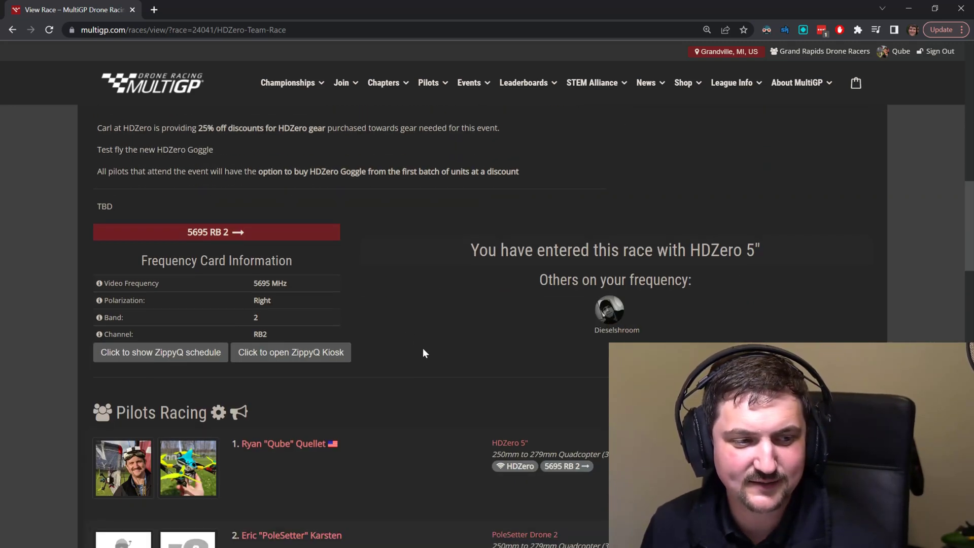
scroll(453, 345, down, 5)
middle_click(761, 278)
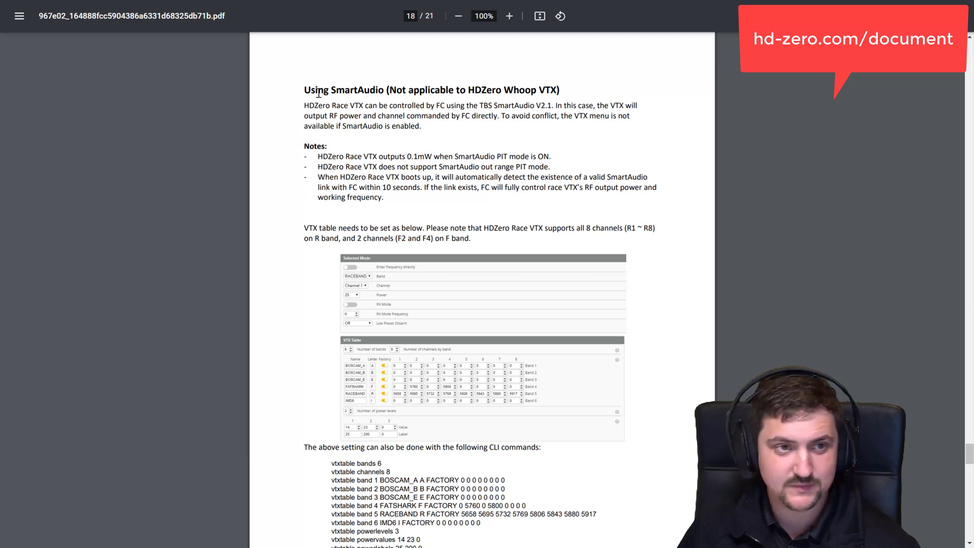
Copy the vtxtable CLI commands, from "vtxtable bands 6" to "vtxtable powerlabels 25 200 0", from the manual's Using SmartAudio section.
drag(390, 90, 558, 90)
click(595, 90)
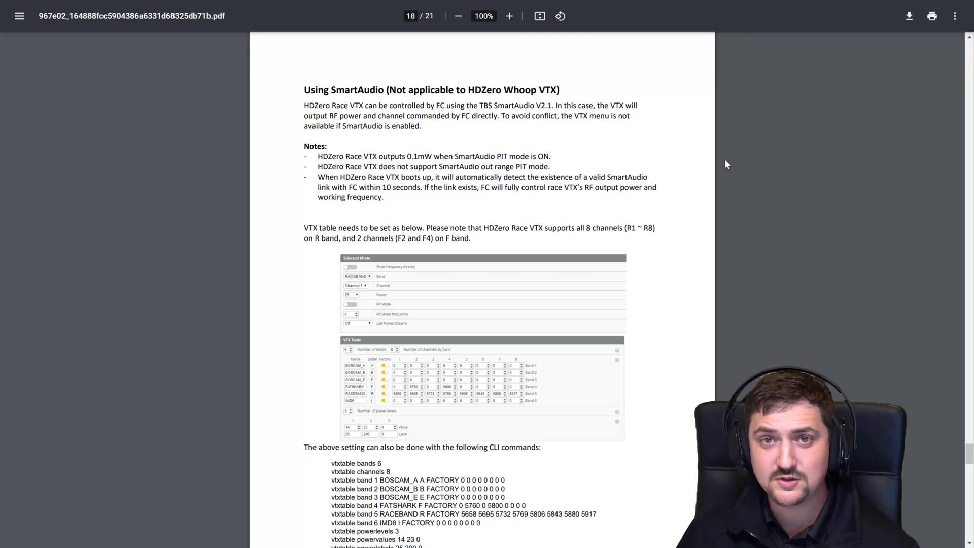
scroll(724, 160, down, 2)
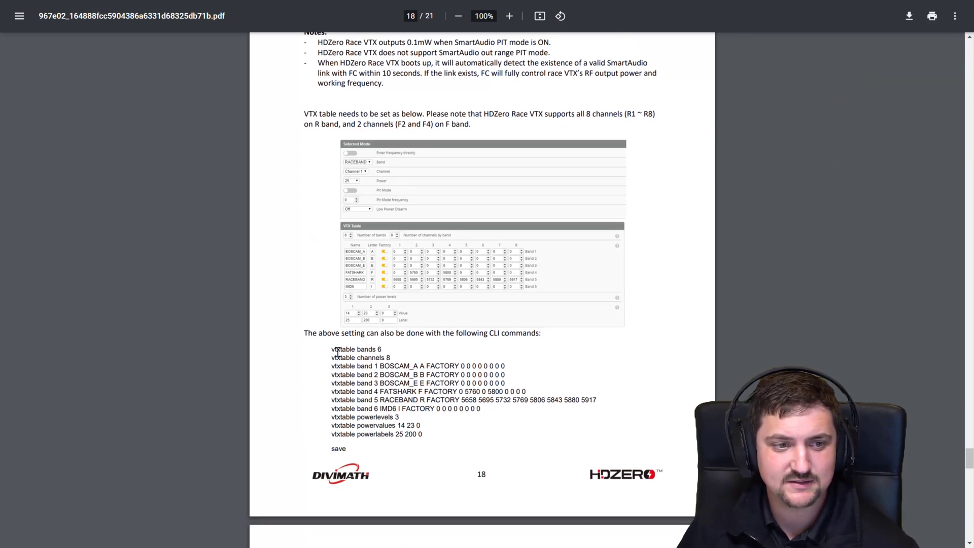
drag(332, 349, 426, 435)
click(426, 434)
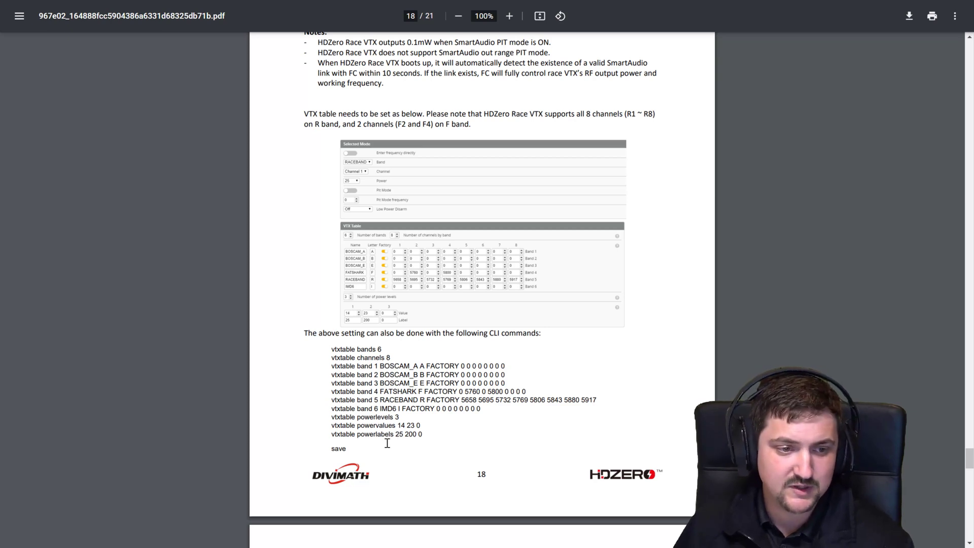
drag(428, 435, 332, 350)
right_click(350, 353)
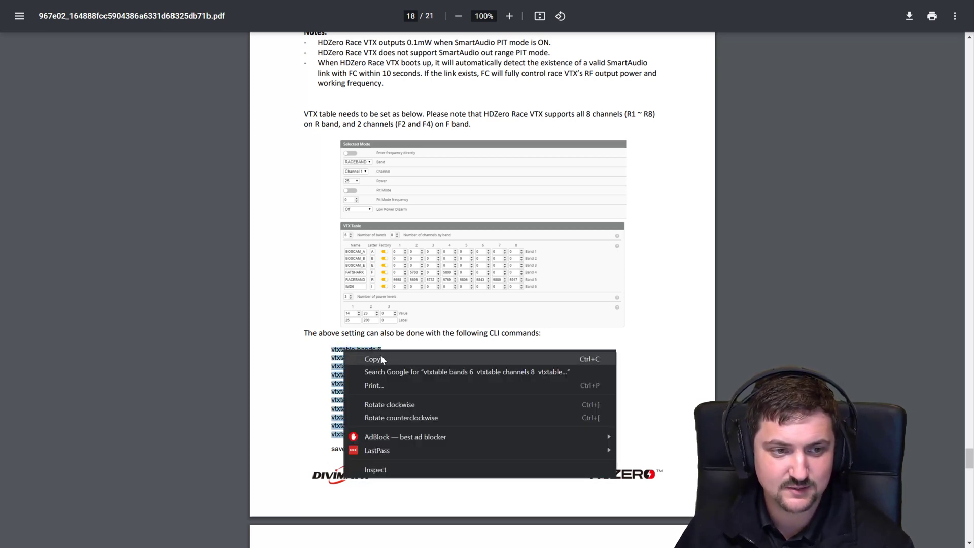
click(381, 357)
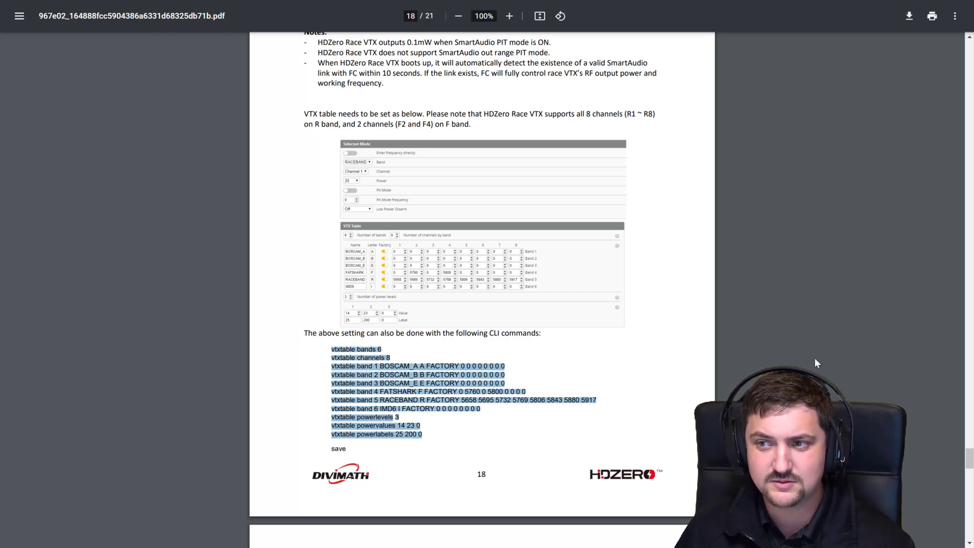
Switch to Betaflight Configurator and paste the copied vtxtable commands into the CLI command line.
key(alt+Tab)
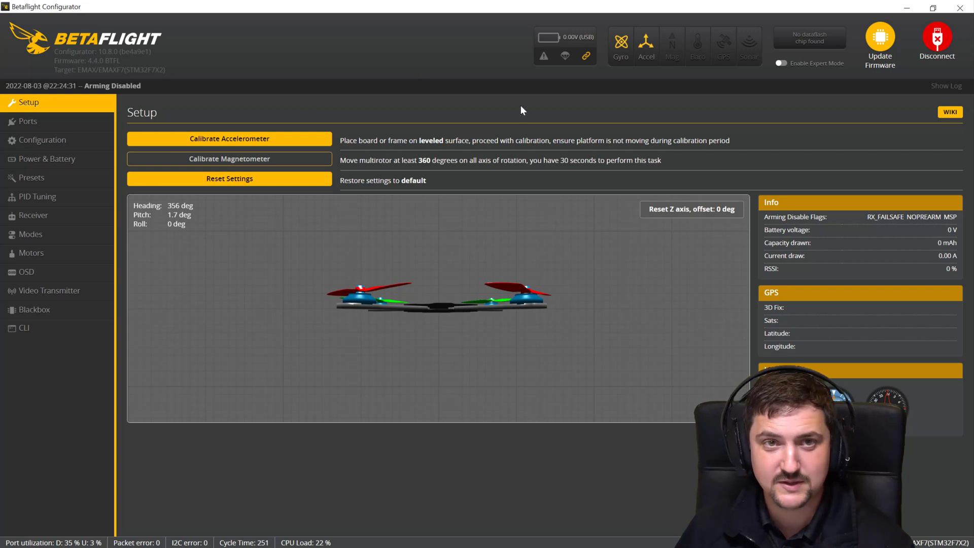
click(32, 330)
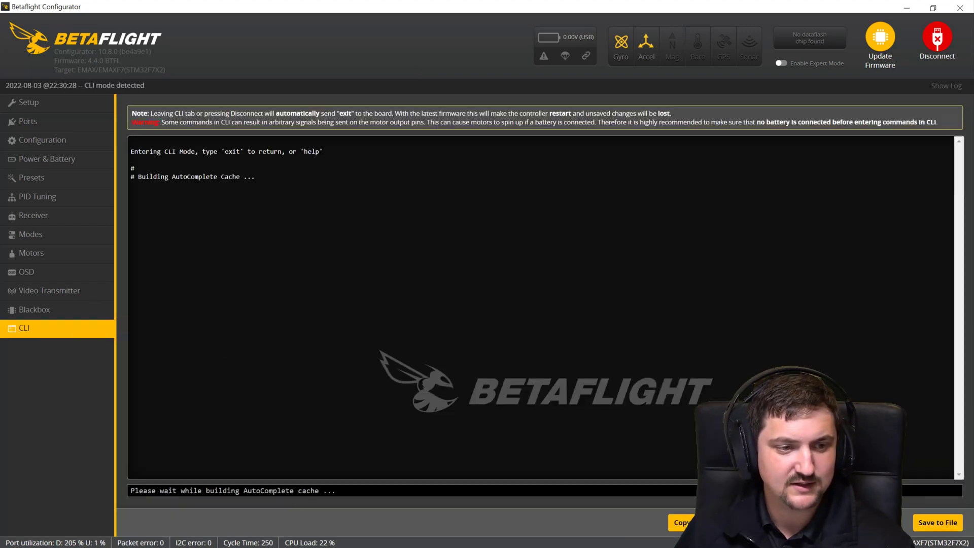
right_click(294, 495)
click(324, 472)
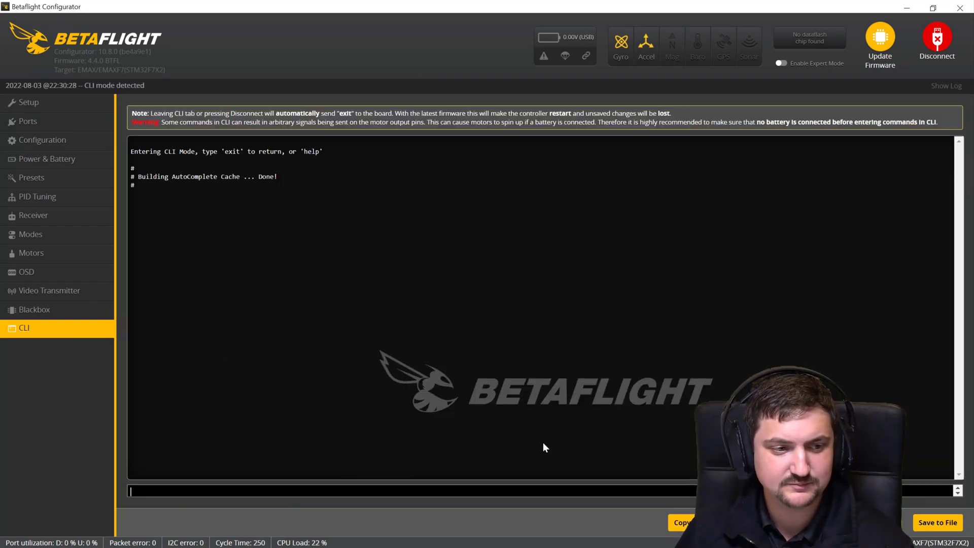
scroll(541, 491, up, 1)
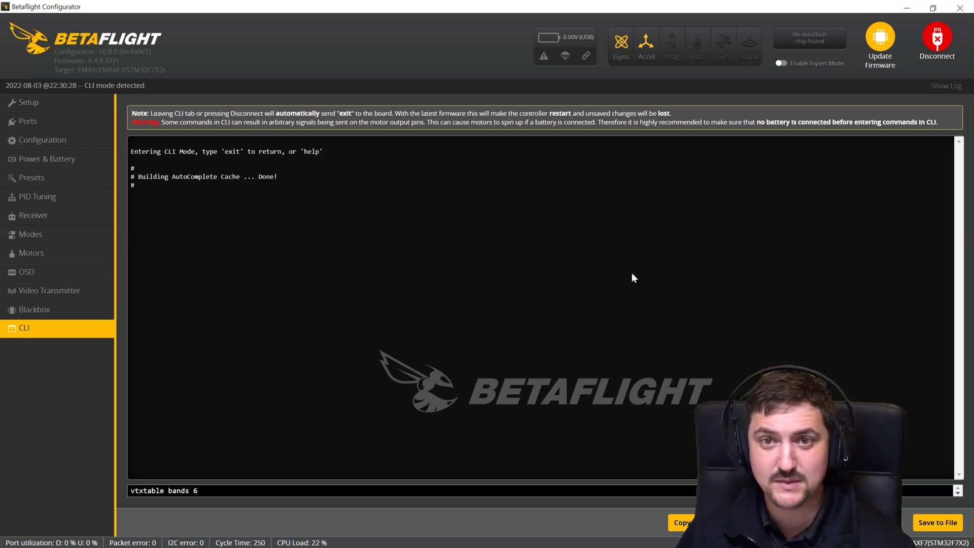
Switch back to the HDZero PDF manual and examine the vtx power and aux channel columns of Example 1 on page 19.
key(alt+Tab)
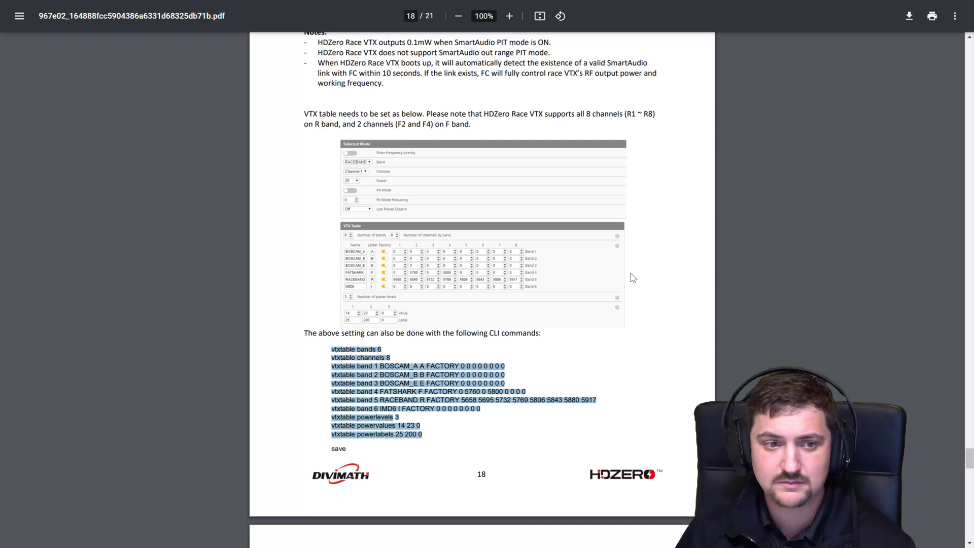
click(813, 227)
scroll(813, 227, up, 1)
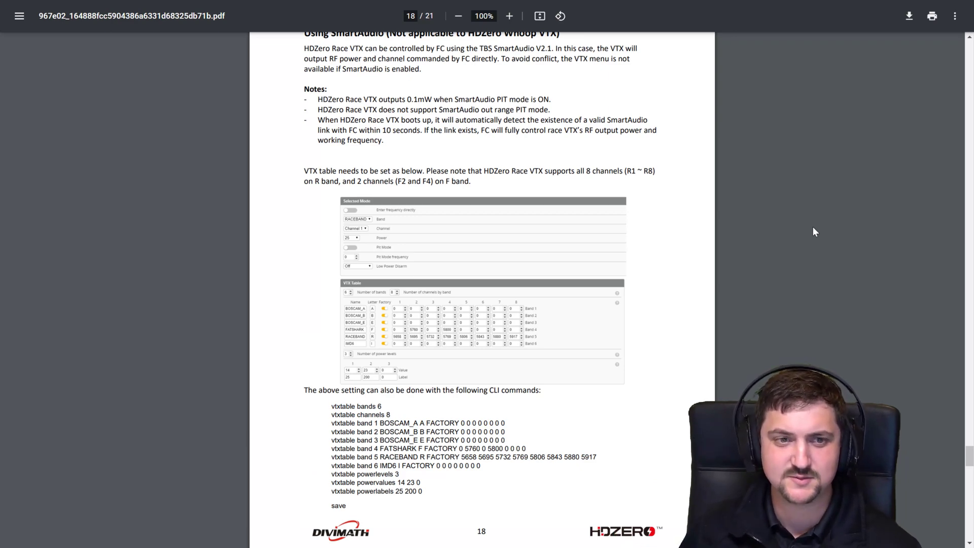
scroll(772, 212, down, 10)
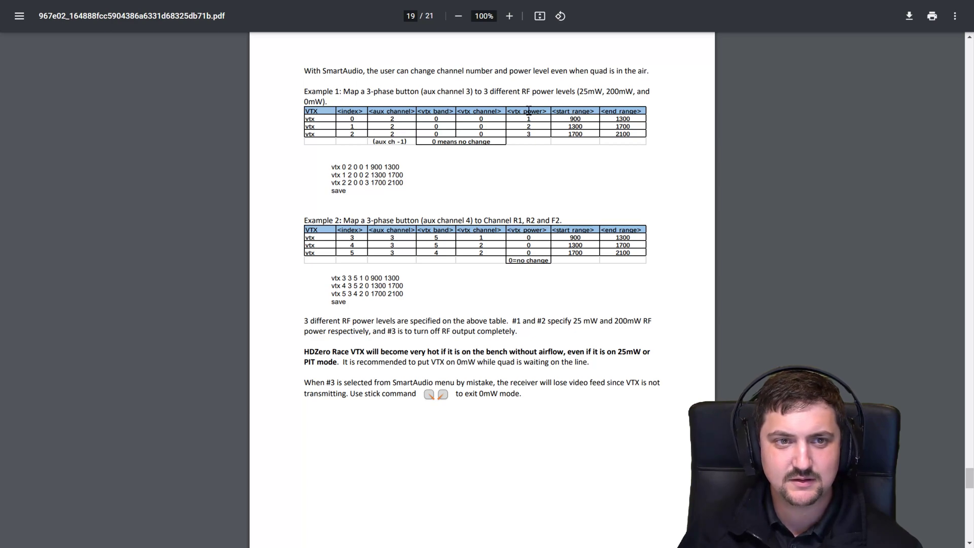
drag(521, 120, 537, 130)
click(536, 133)
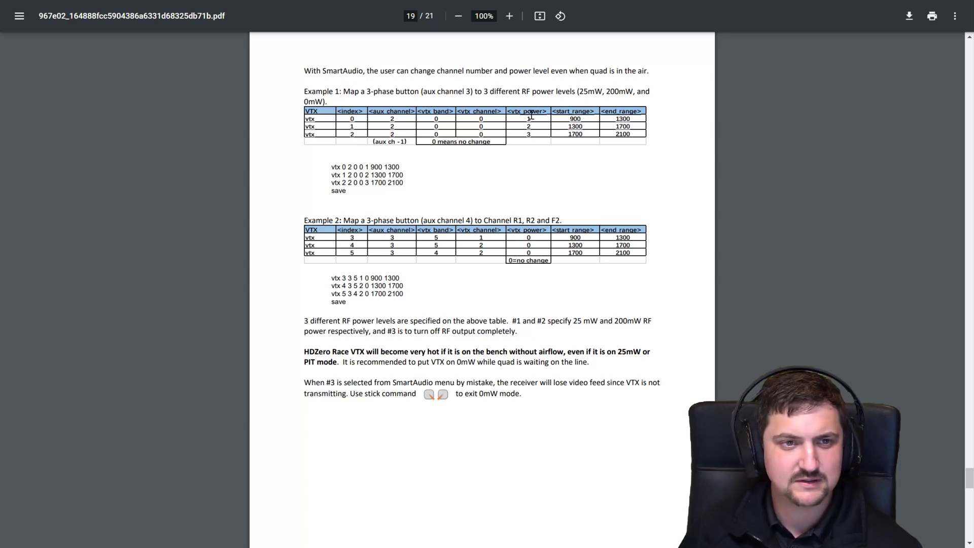
drag(395, 118, 402, 136)
click(410, 144)
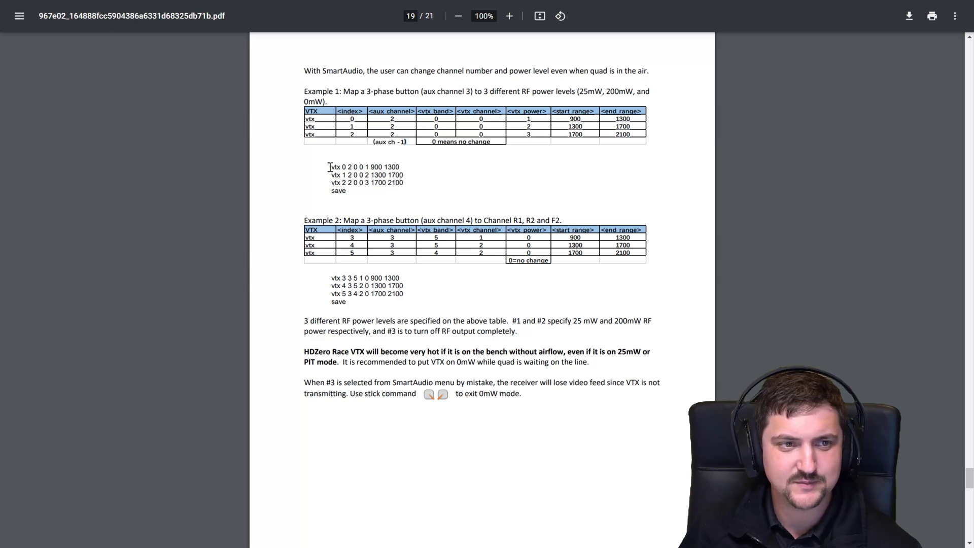
Examine the three vtx command lines under Example 1, including the band and power values of the last line.
drag(329, 166, 400, 166)
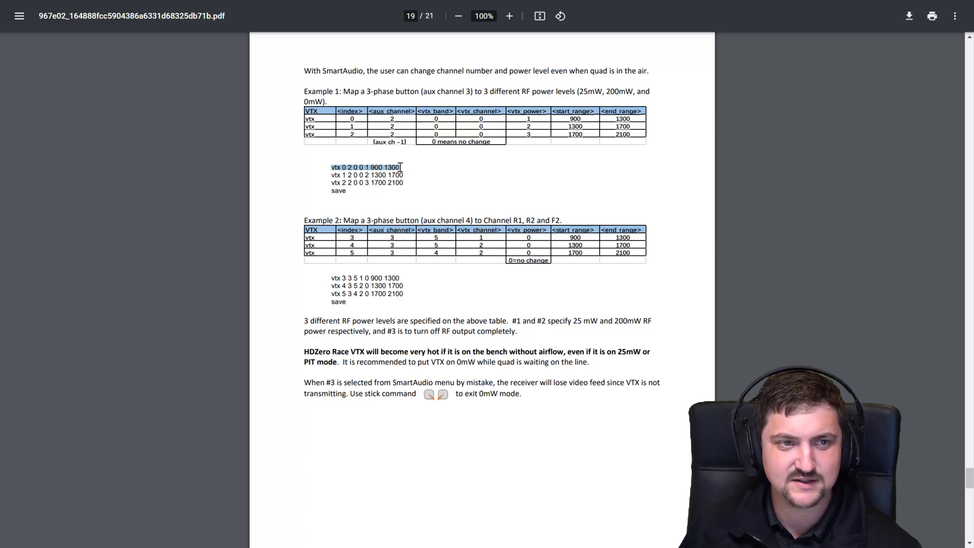
click(369, 177)
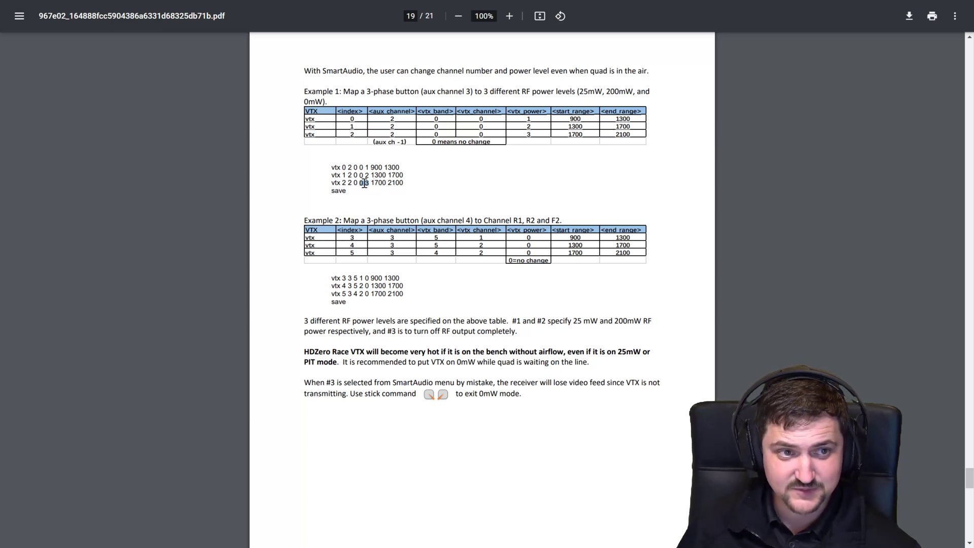
drag(366, 183, 373, 188)
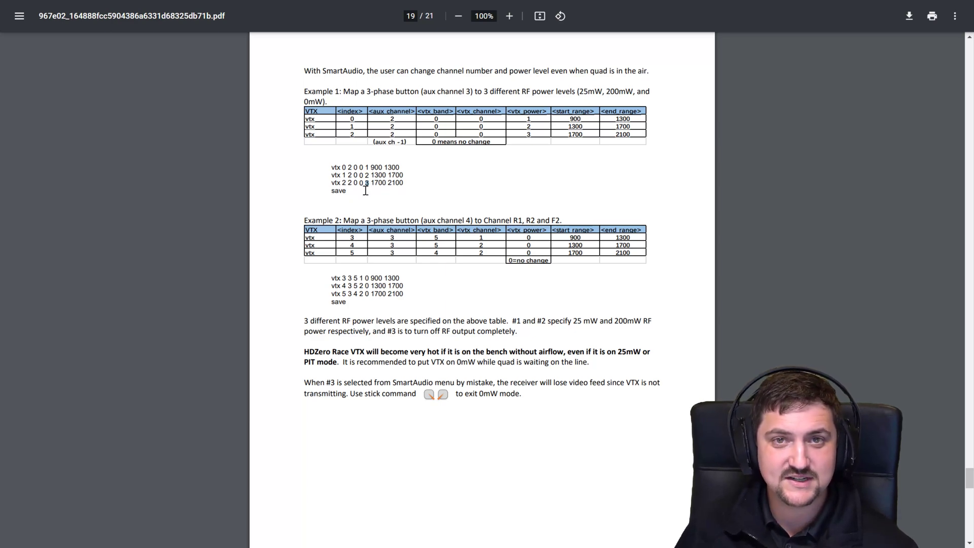
drag(353, 187, 358, 191)
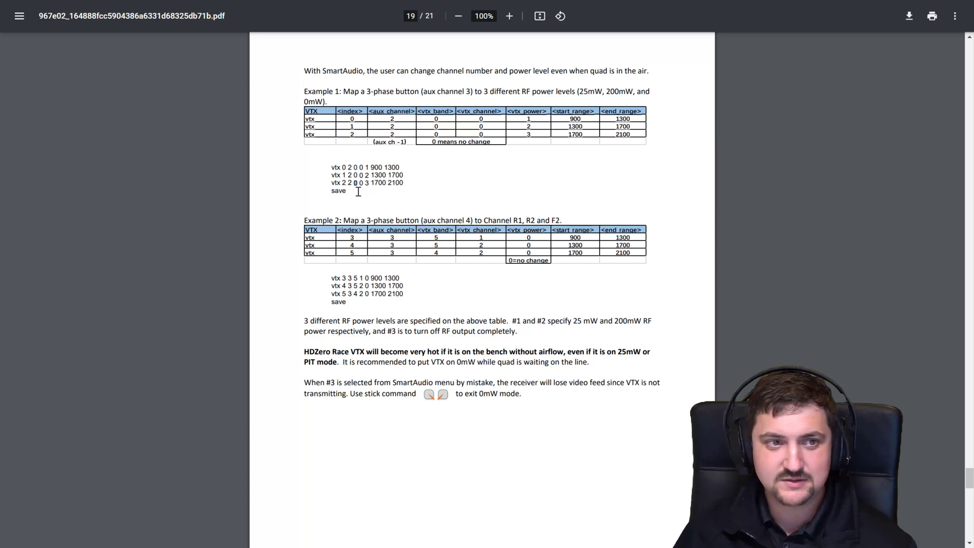
drag(330, 167, 397, 189)
click(423, 193)
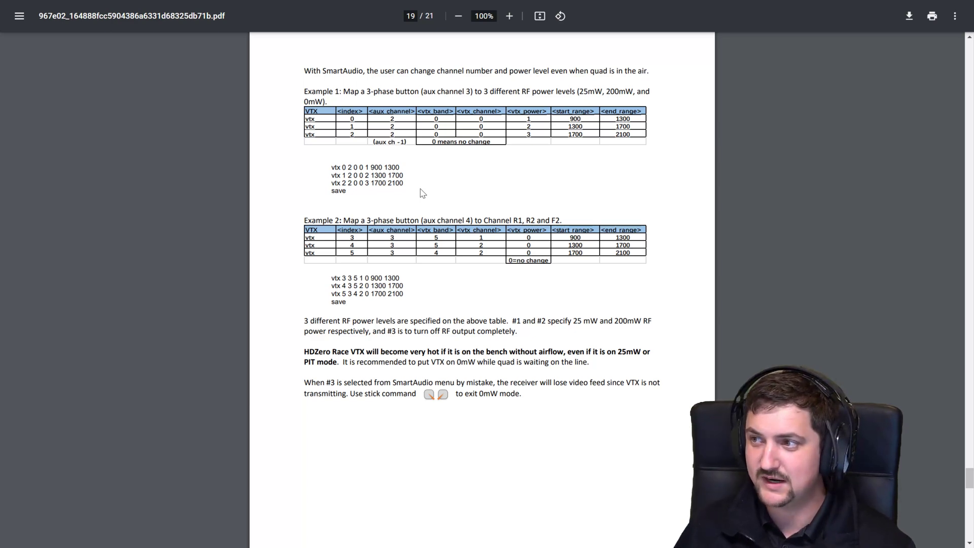
Switch to Visual Studio Code and highlight the aux channel value 3 in all three vtx lines.
key(alt+Tab)
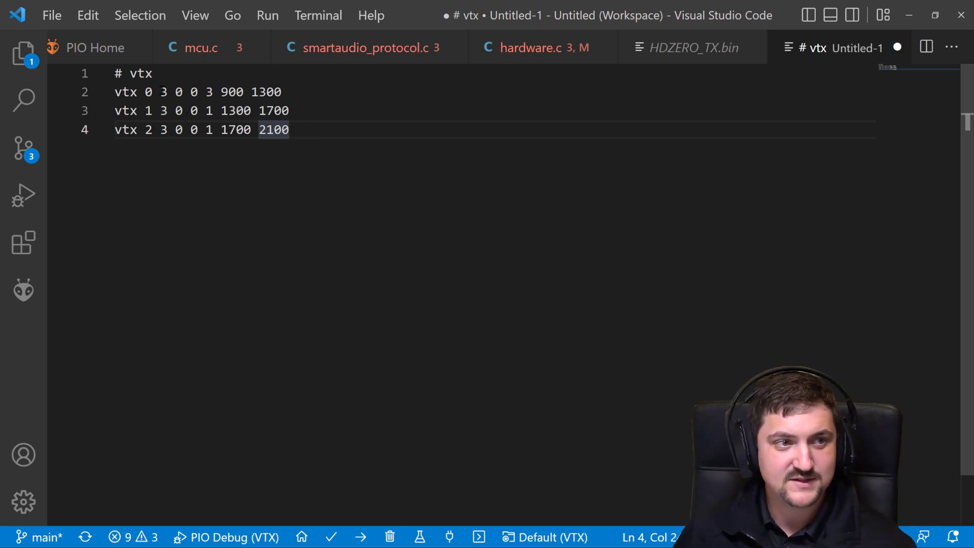
alt+click(161, 92)
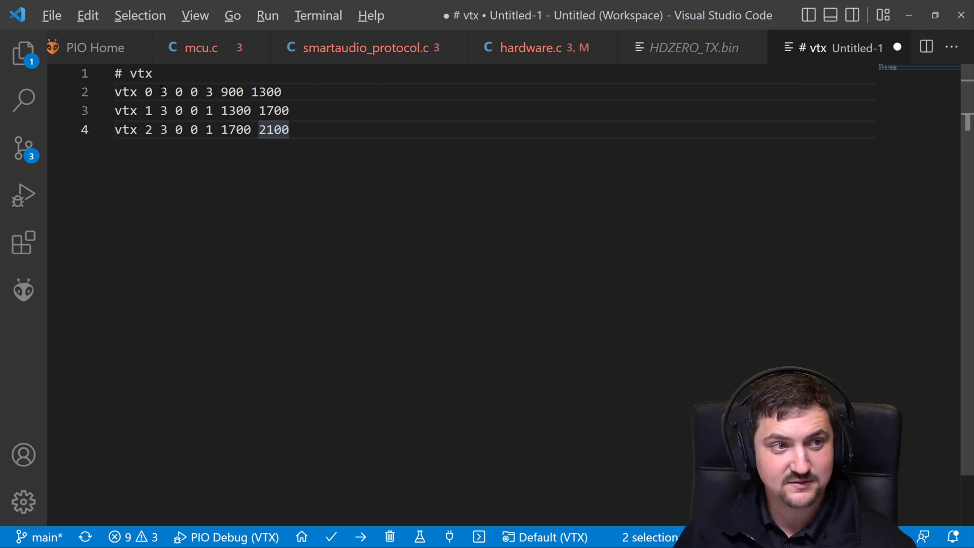
drag(161, 92, 290, 129)
drag(169, 111, 290, 137)
click(169, 129)
drag(169, 130, 164, 94)
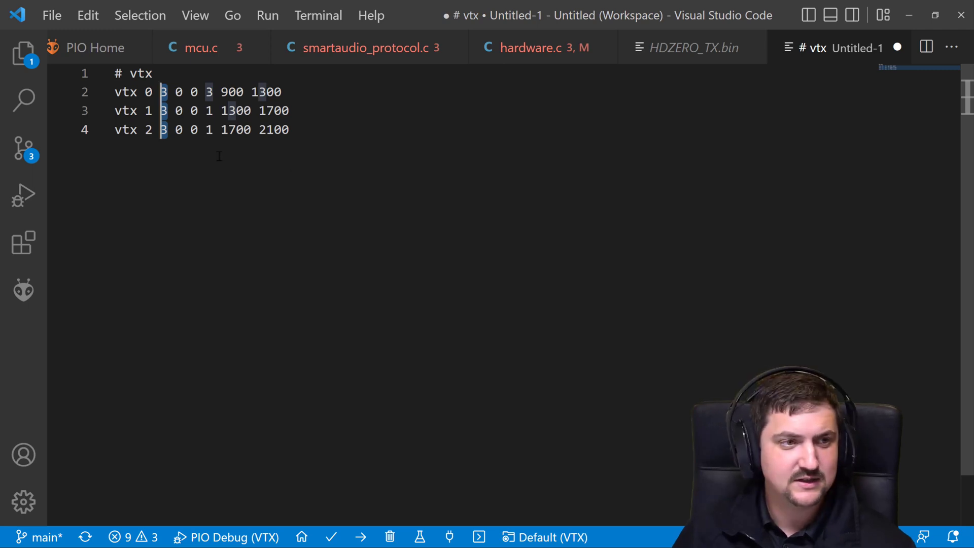
Examine the vtx power values by highlighting that column across the three vtx lines.
click(209, 92)
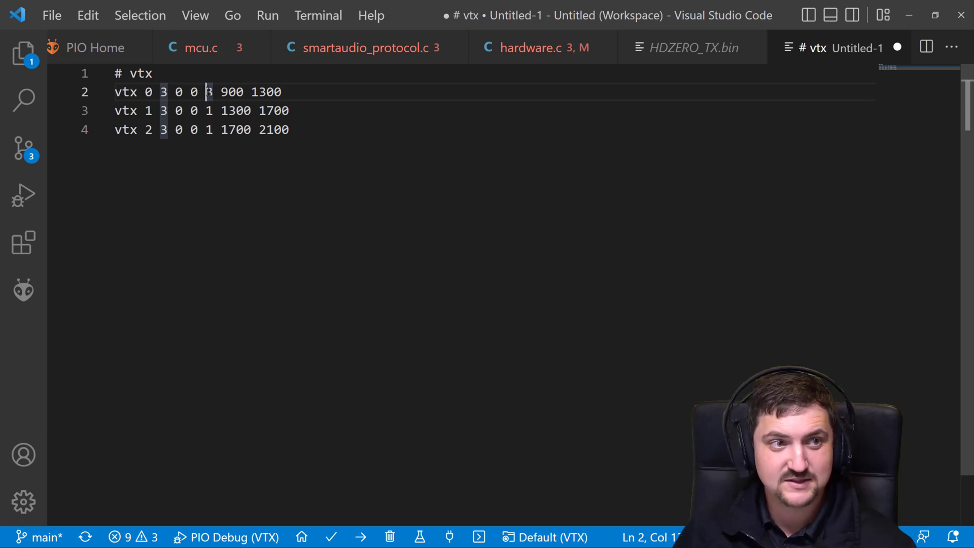
key(alt)
double_click(208, 92)
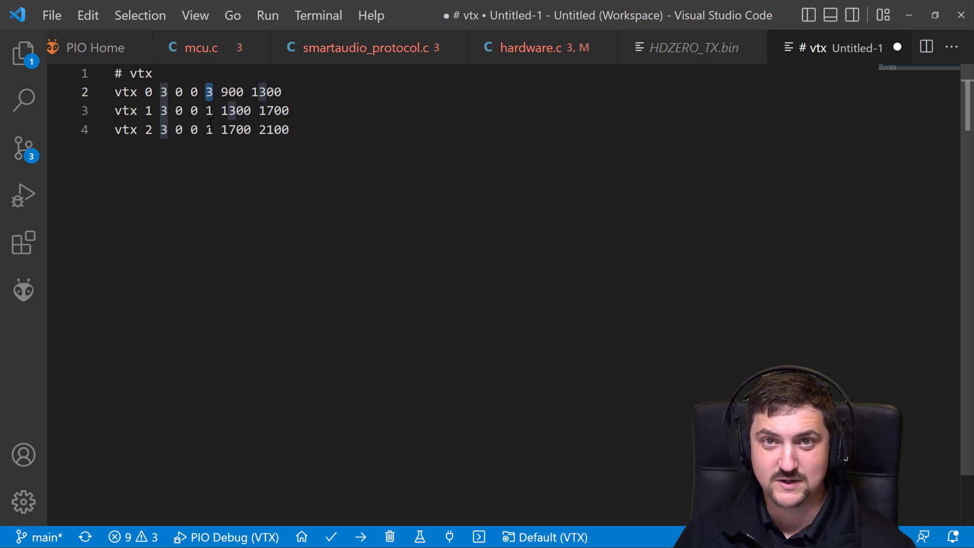
click(213, 130)
alt+shift+click(206, 91)
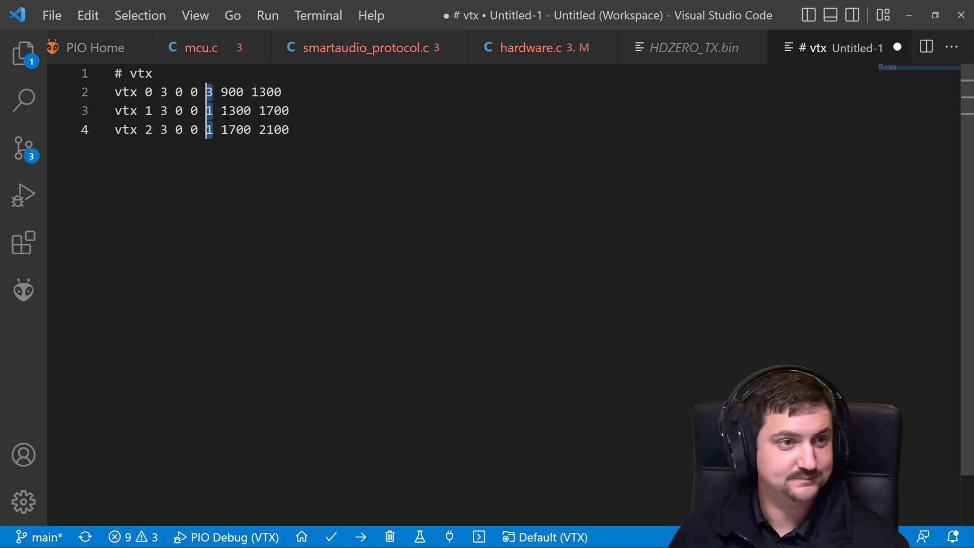
key(Escape)
Highlight the three complete vtx command lines and re-examine the aux channel value on each.
click(291, 130)
drag(291, 129, 108, 91)
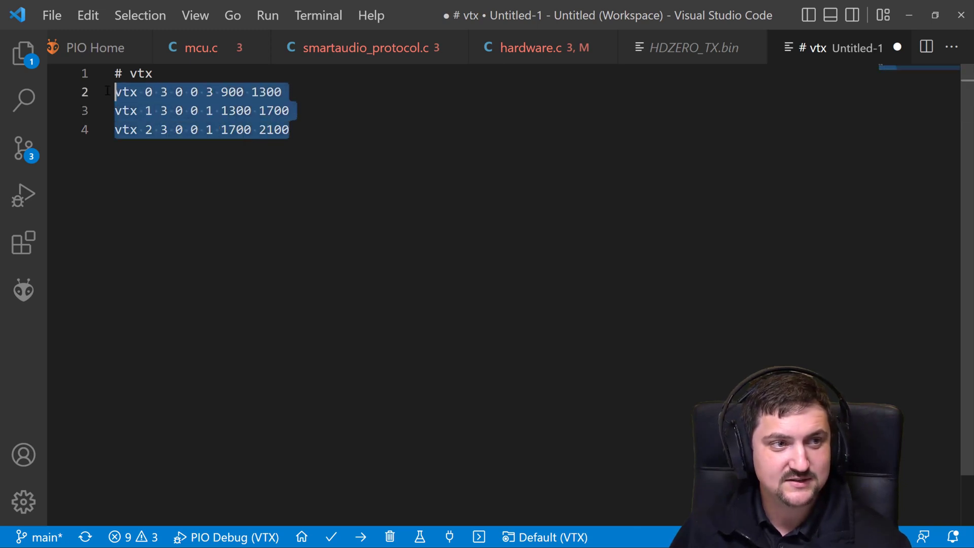
click(165, 94)
drag(166, 94, 169, 133)
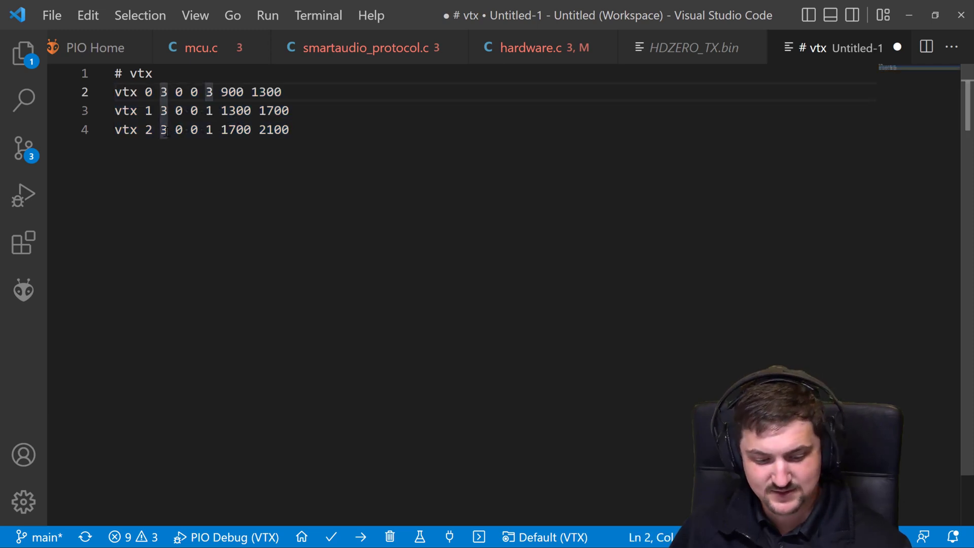
key(alt)
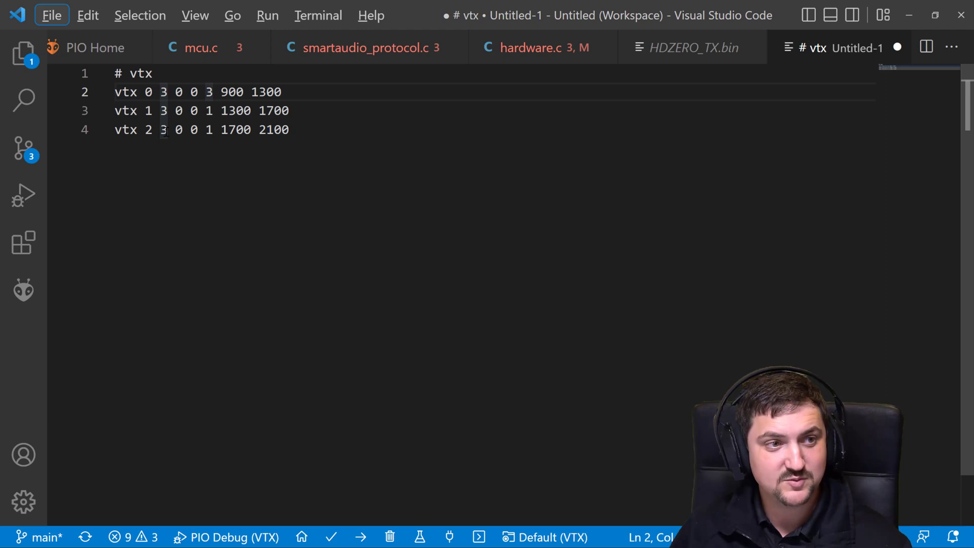
alt+shift+click(165, 131)
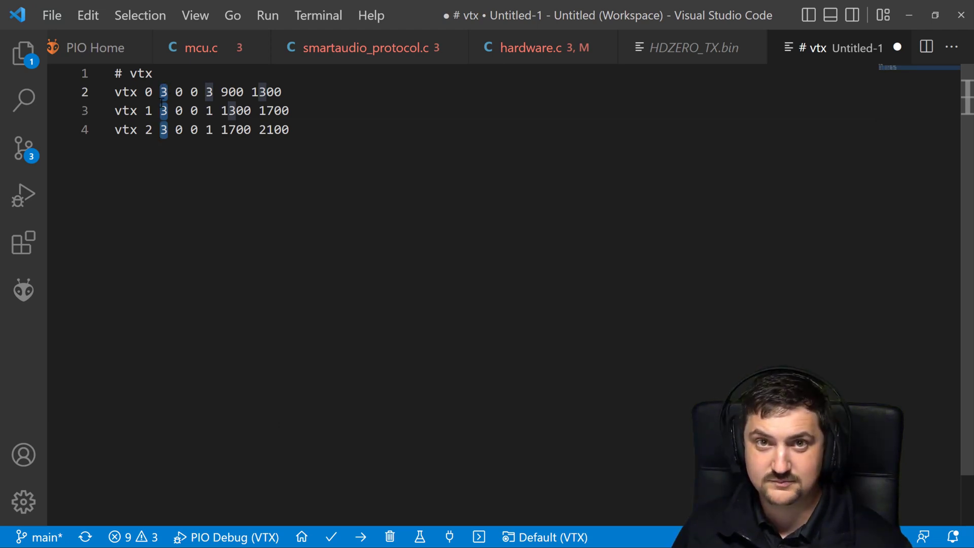
click(315, 129)
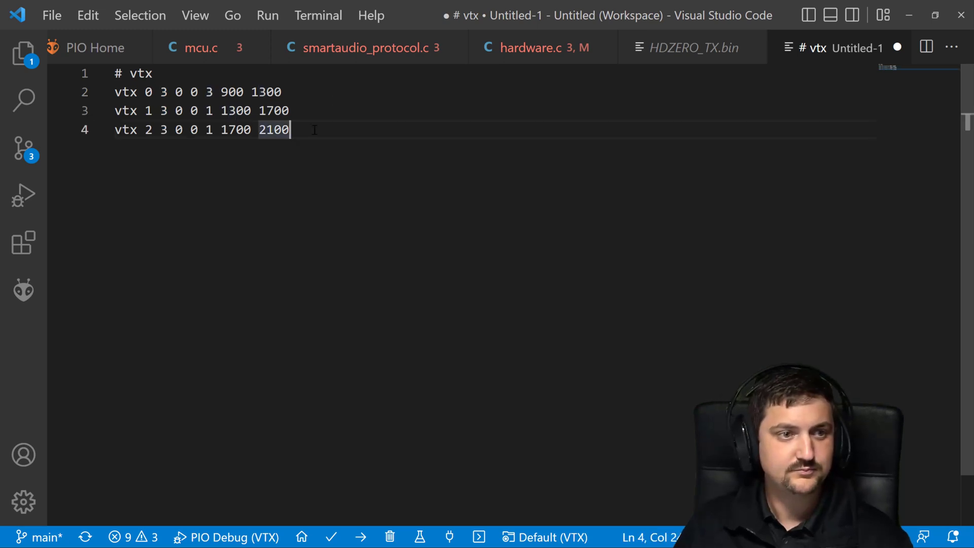
Copy the three complete vtx command lines and switch to Betaflight Configurator.
drag(322, 142, 98, 87)
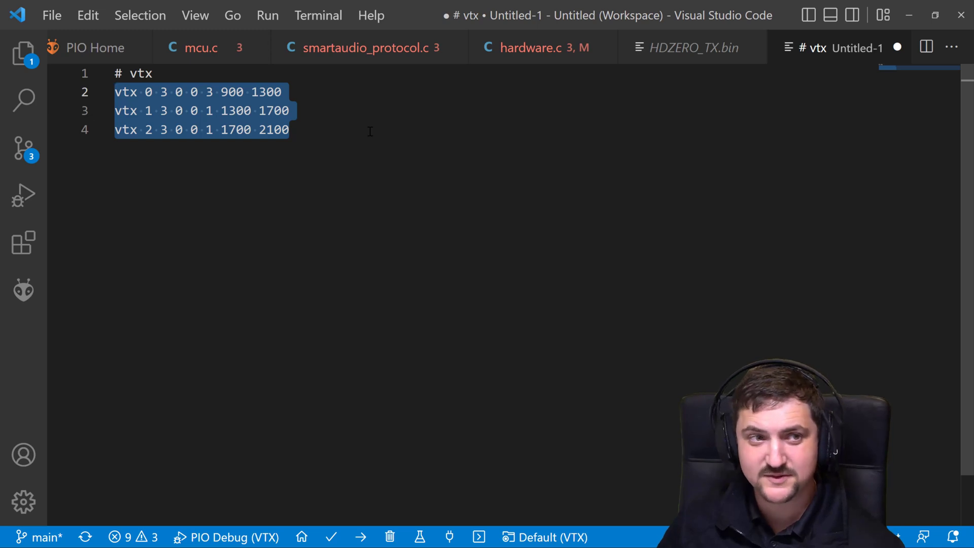
right_click(222, 129)
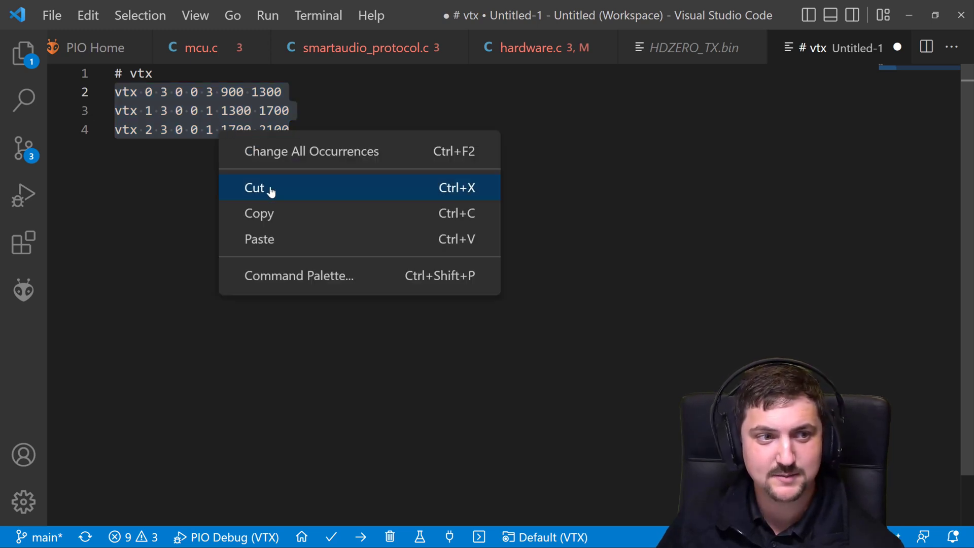
click(291, 216)
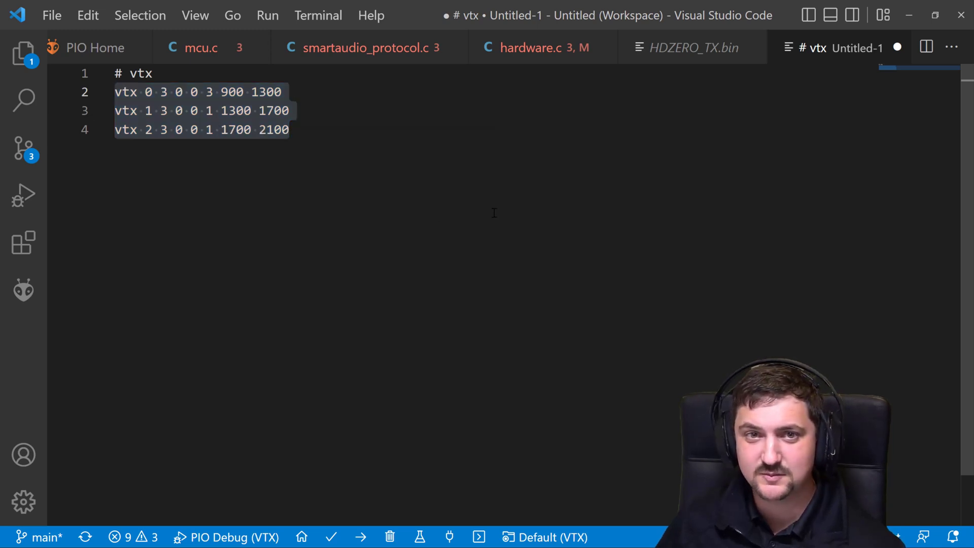
key(alt+Tab)
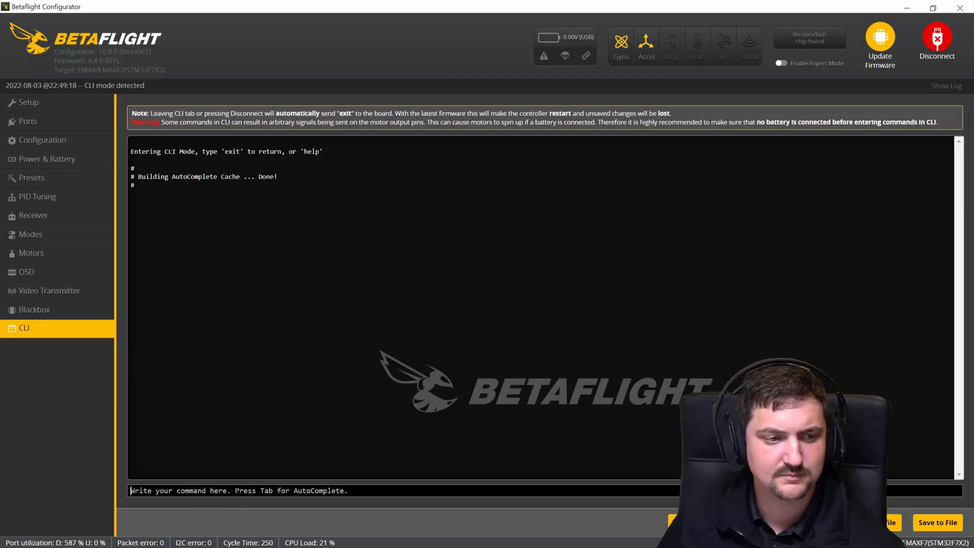
Paste the copied vtx lines into the CLI as plain text, run them and save the configuration.
right_click(228, 488)
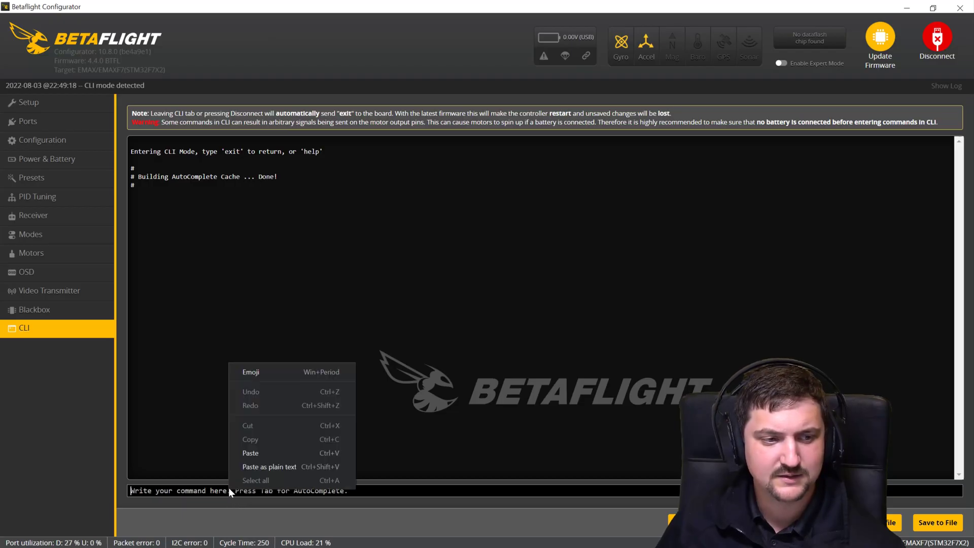
click(273, 467)
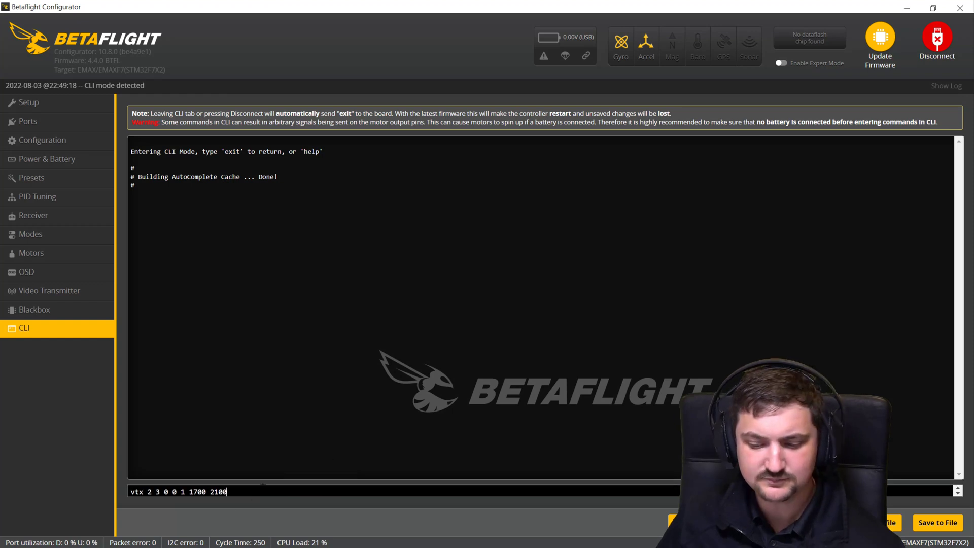
key(Return)
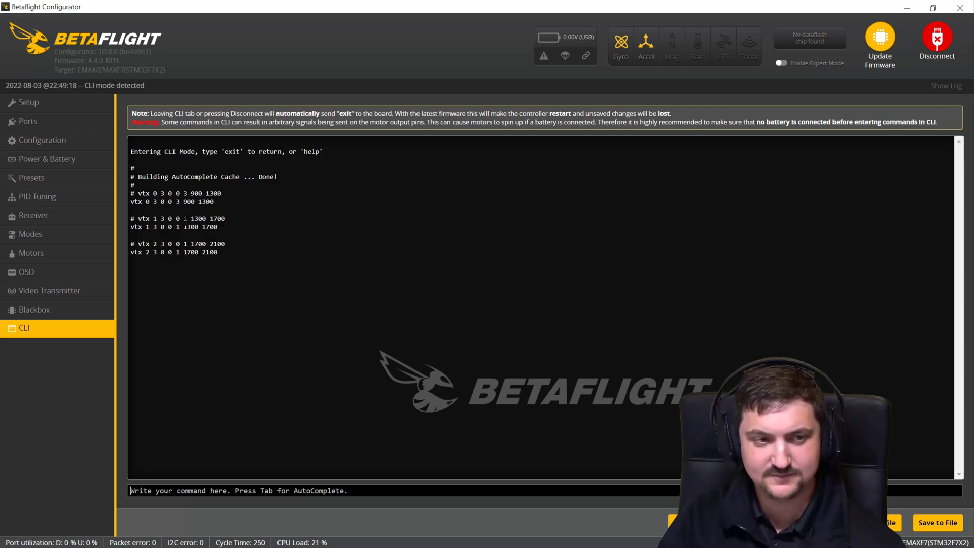
text(sav)
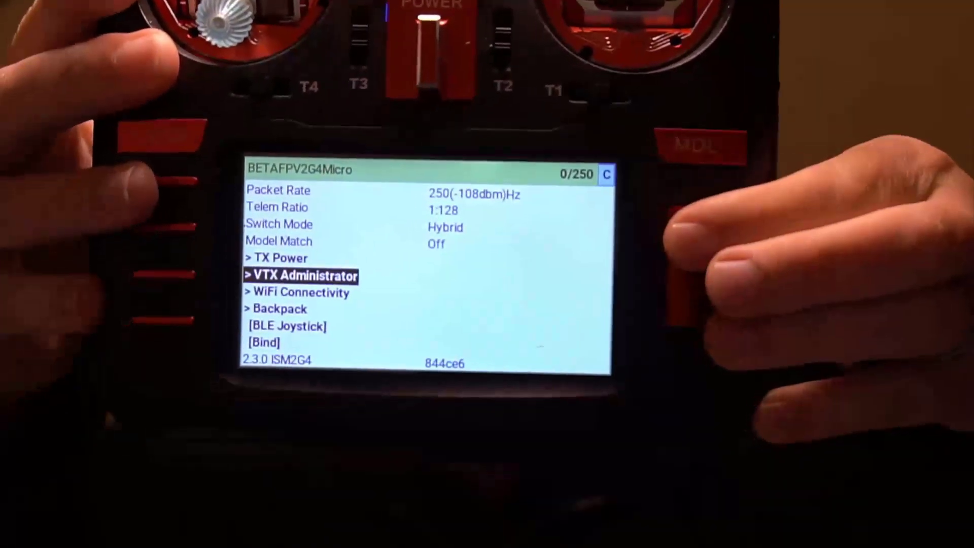
key(Return)
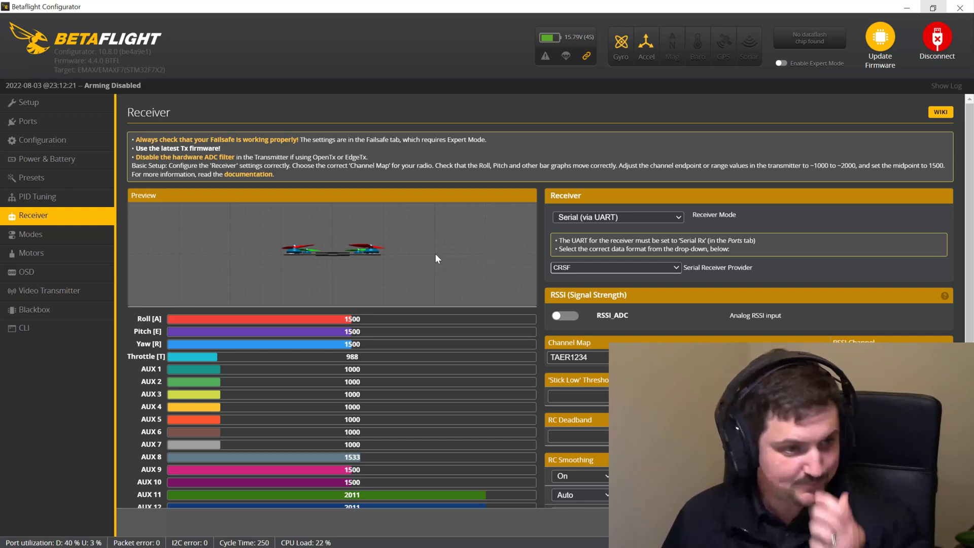
Remove the AUX 3 ranges assigned to the BEEPER and FLIP OVER AFTER CRASH modes.
scroll(435, 254, down, 2)
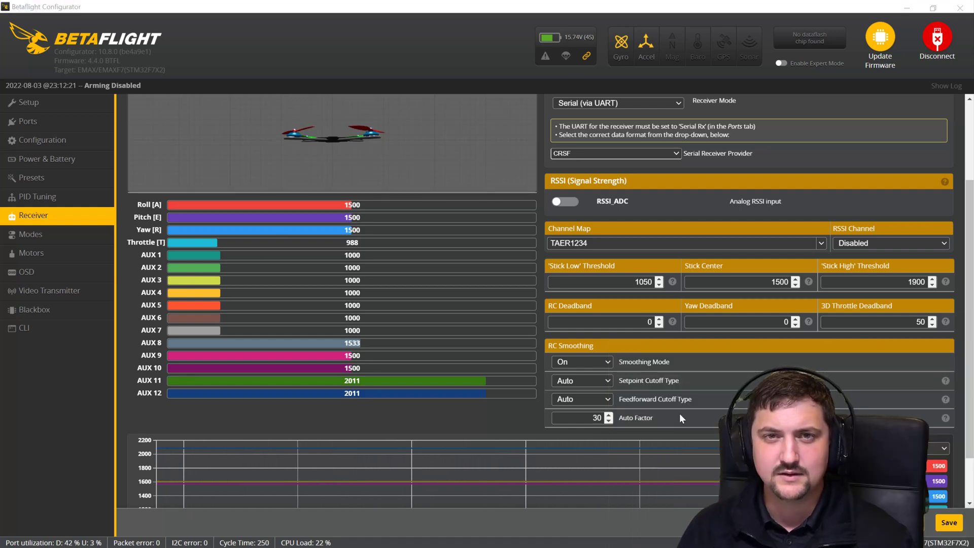
click(22, 234)
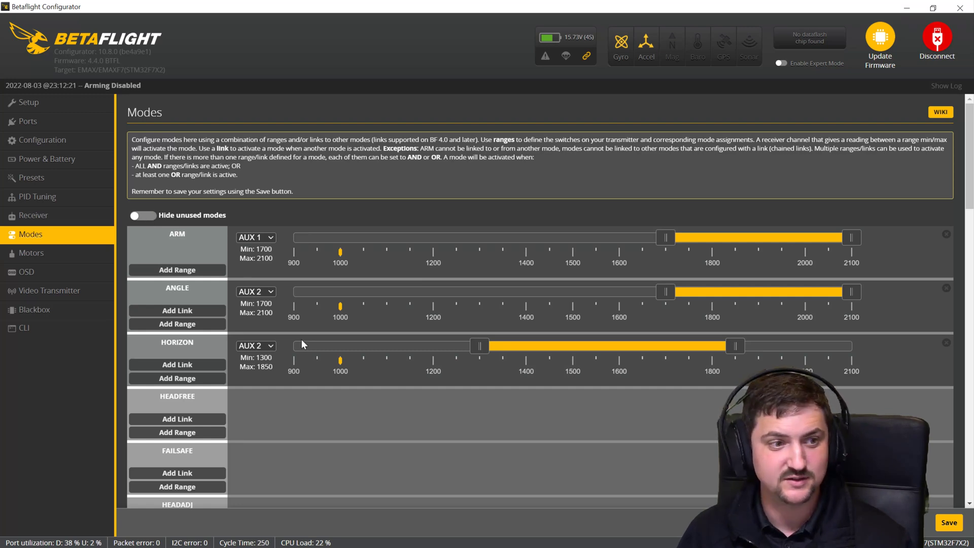
scroll(363, 396, down, 2)
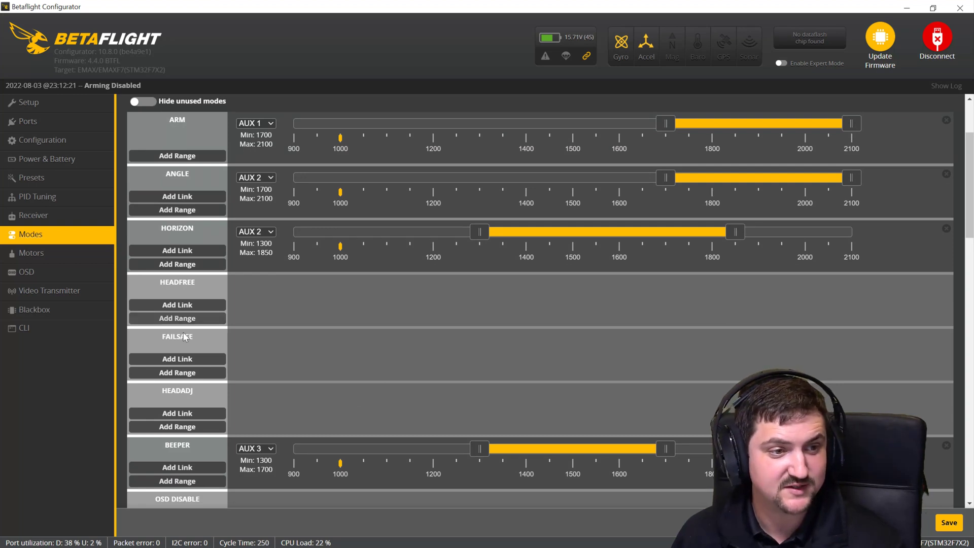
scroll(186, 309, down, 1)
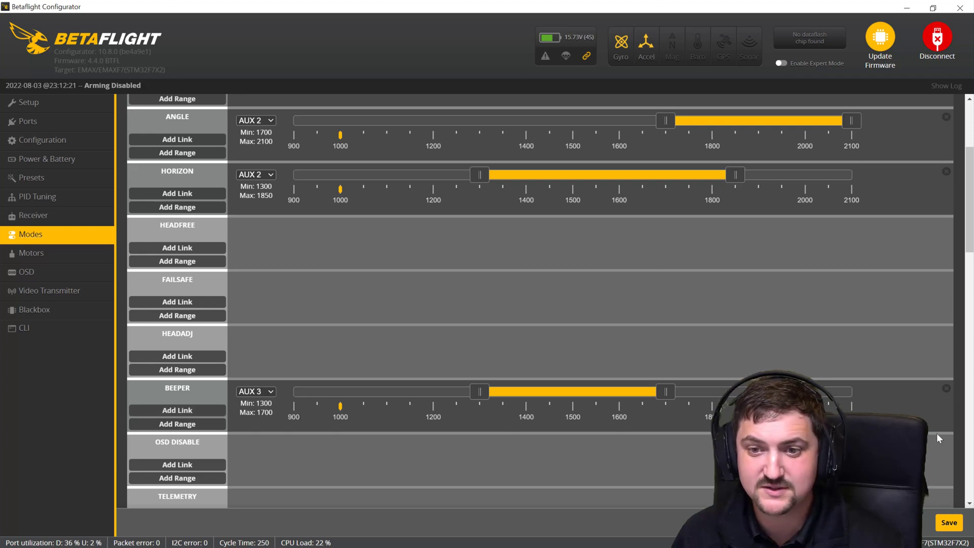
click(947, 390)
scroll(635, 366, down, 10)
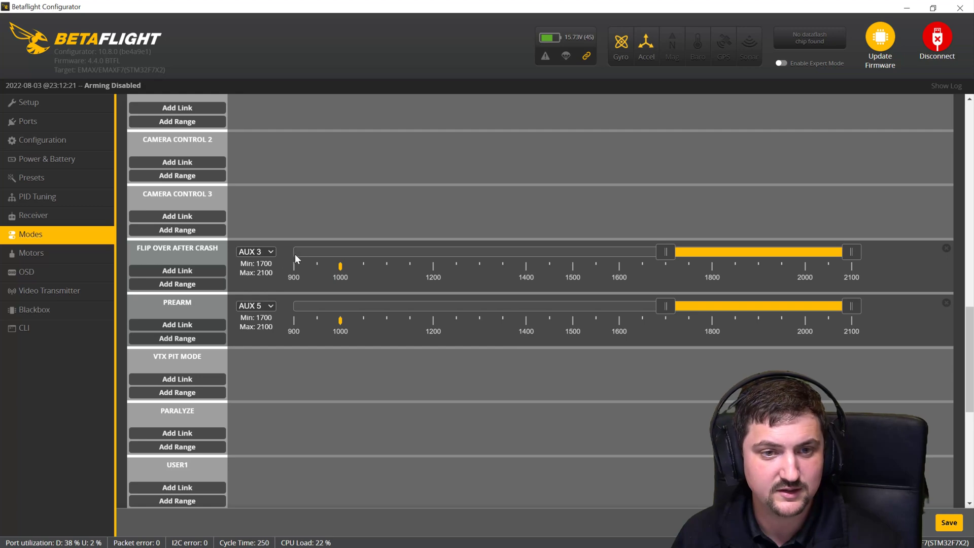
click(946, 249)
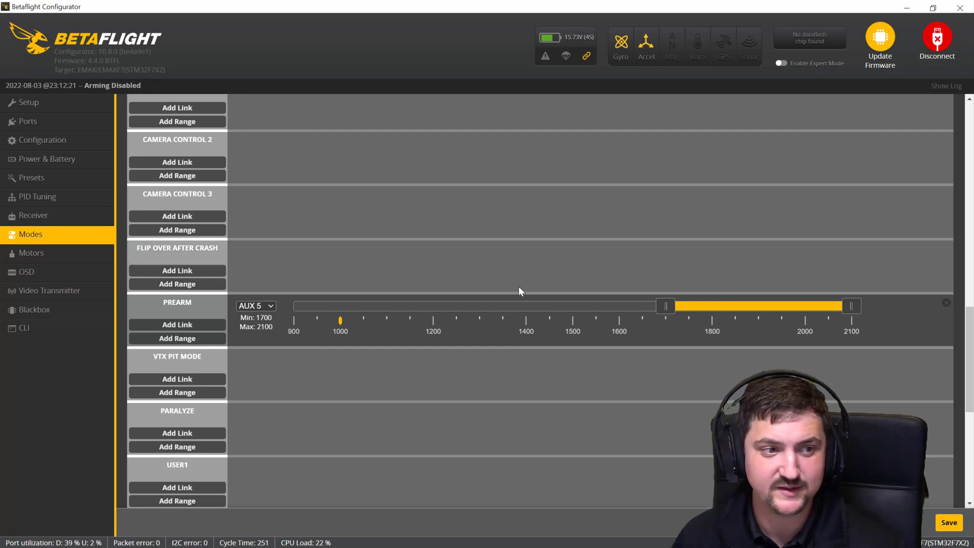
Add a FAILSAFE mode range on AUX 3 and extend it to cover 1300 to 2100.
scroll(519, 286, up, 15)
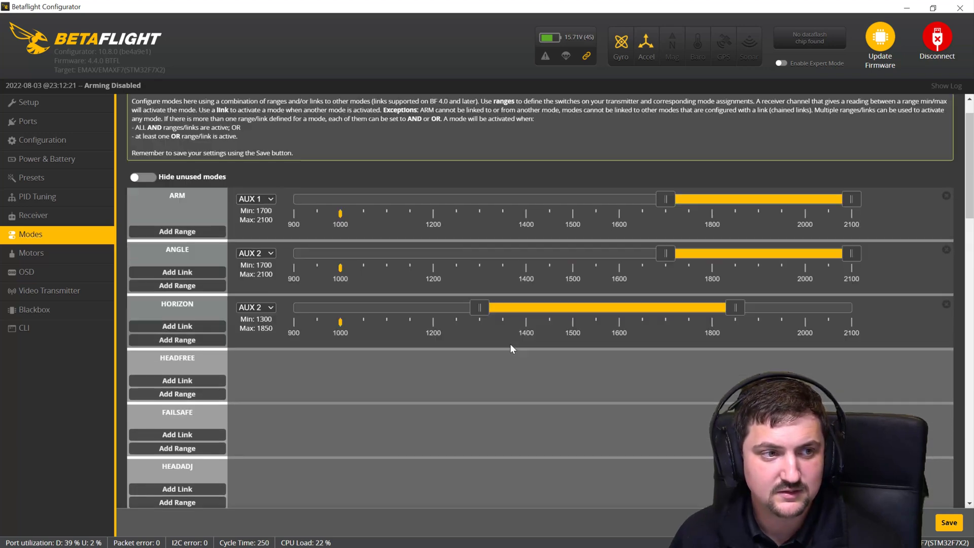
scroll(511, 358, down, 3)
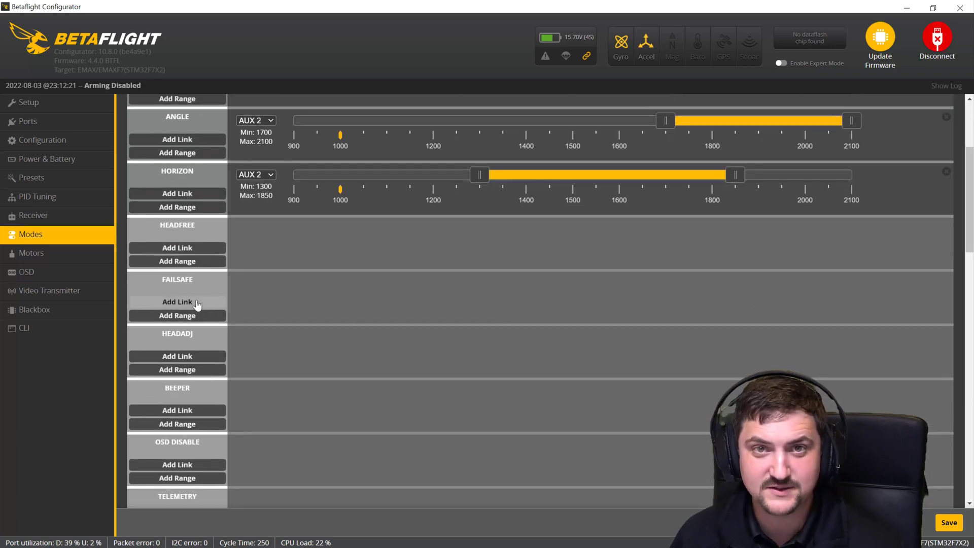
click(193, 317)
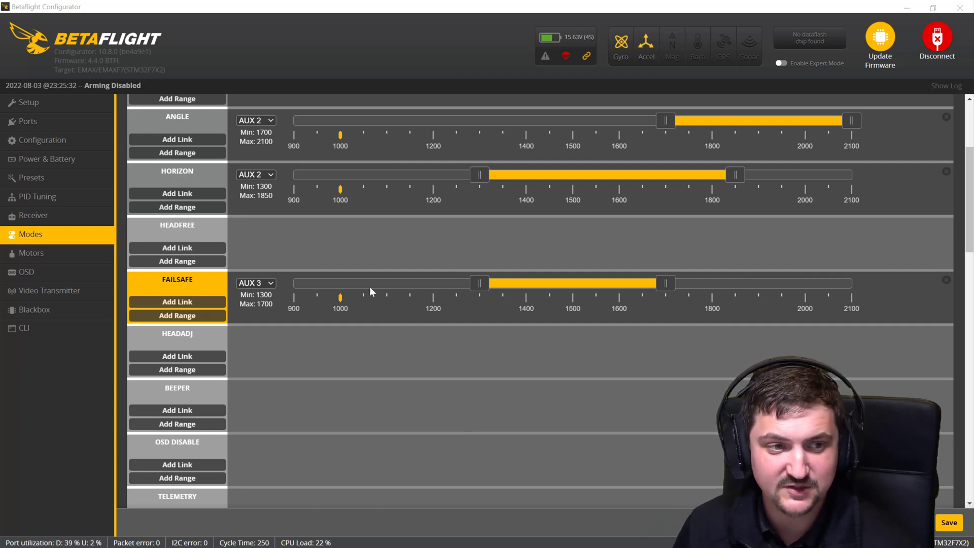
drag(665, 283, 852, 283)
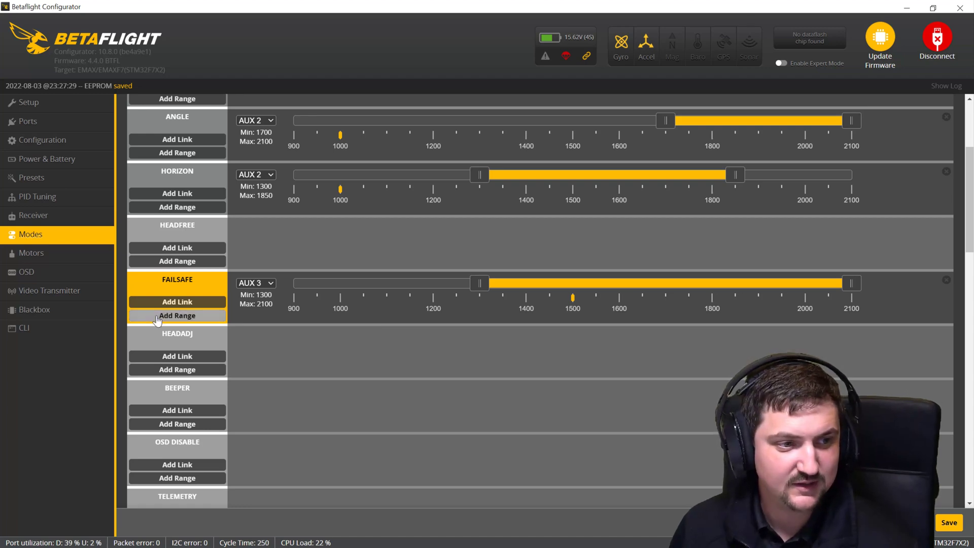
Add a second FAILSAFE range on AUX 3, set the two ranges to 1700–2100 and 900–1300, and save the modes.
click(178, 316)
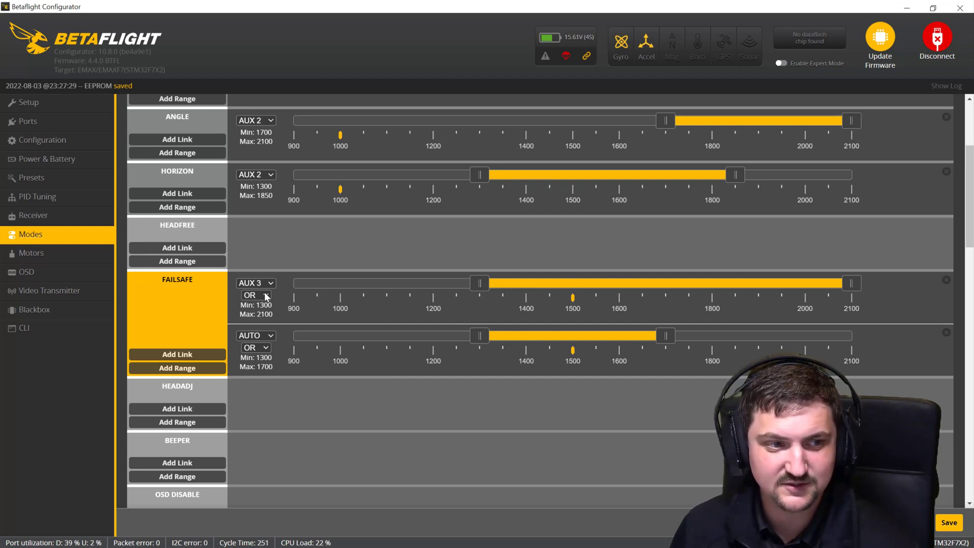
click(259, 335)
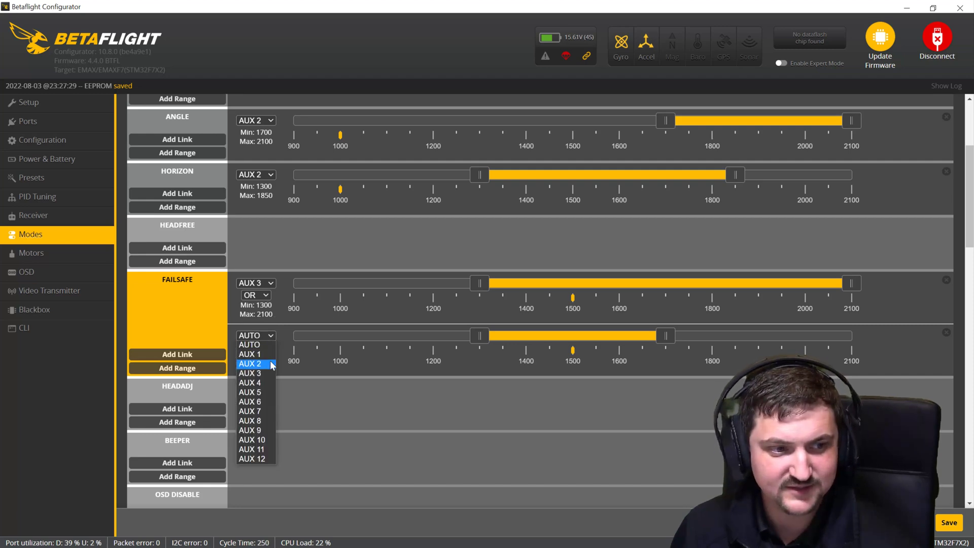
click(253, 374)
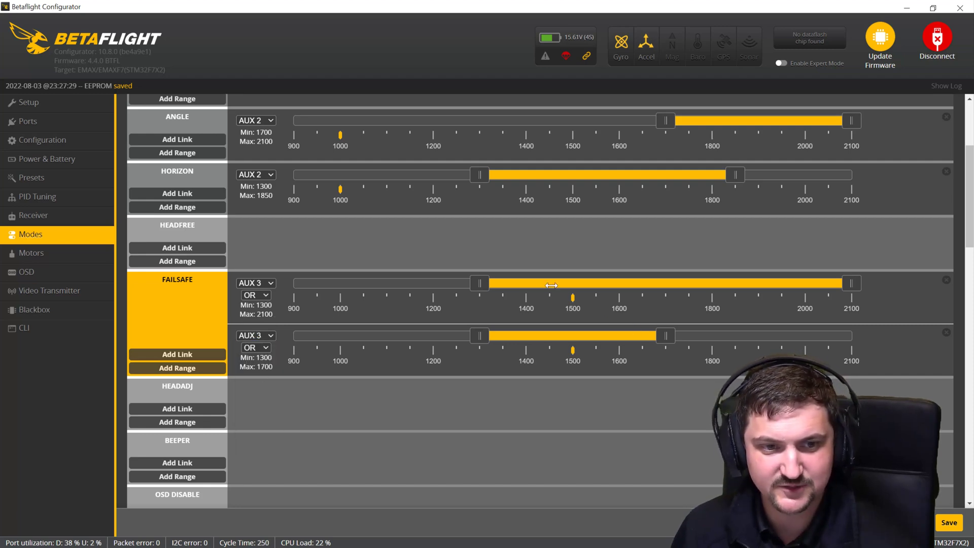
drag(478, 286, 664, 294)
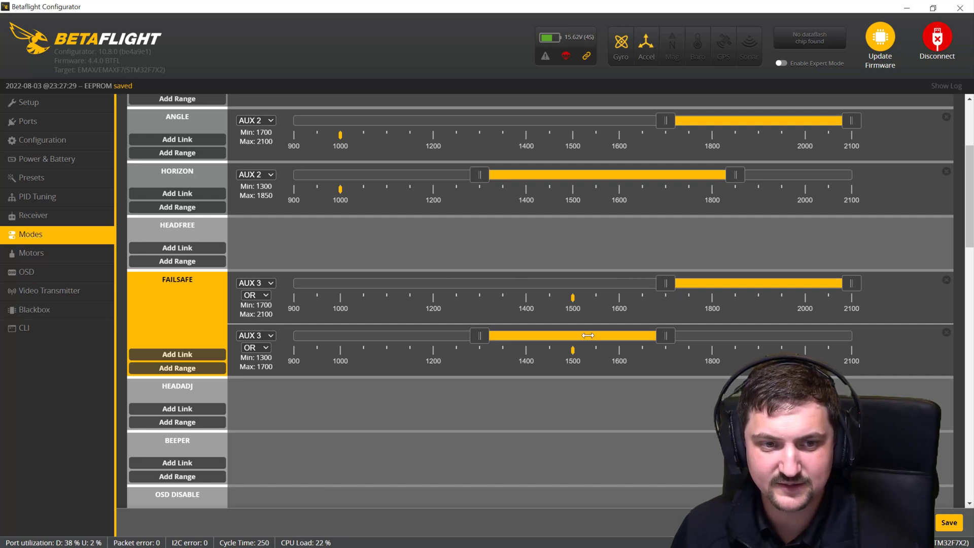
drag(588, 336, 357, 332)
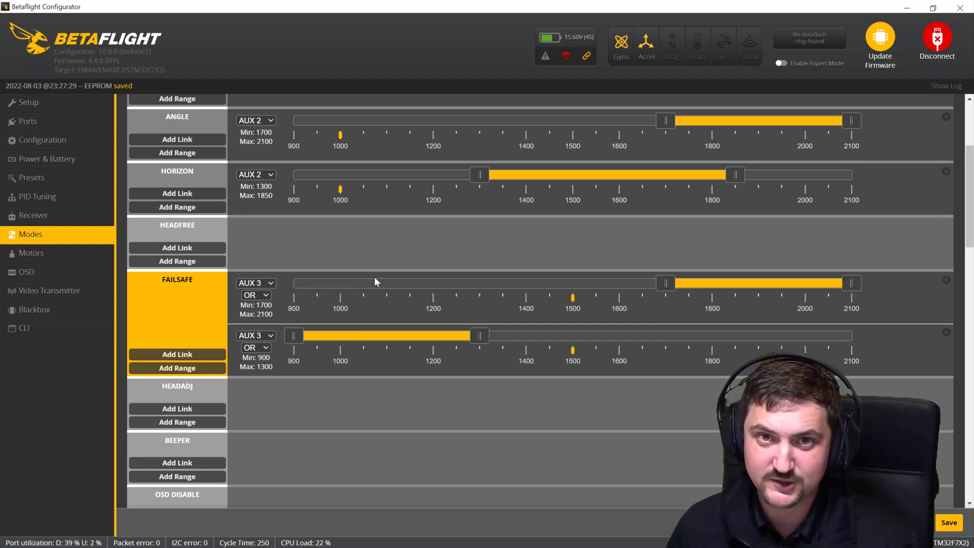
click(954, 525)
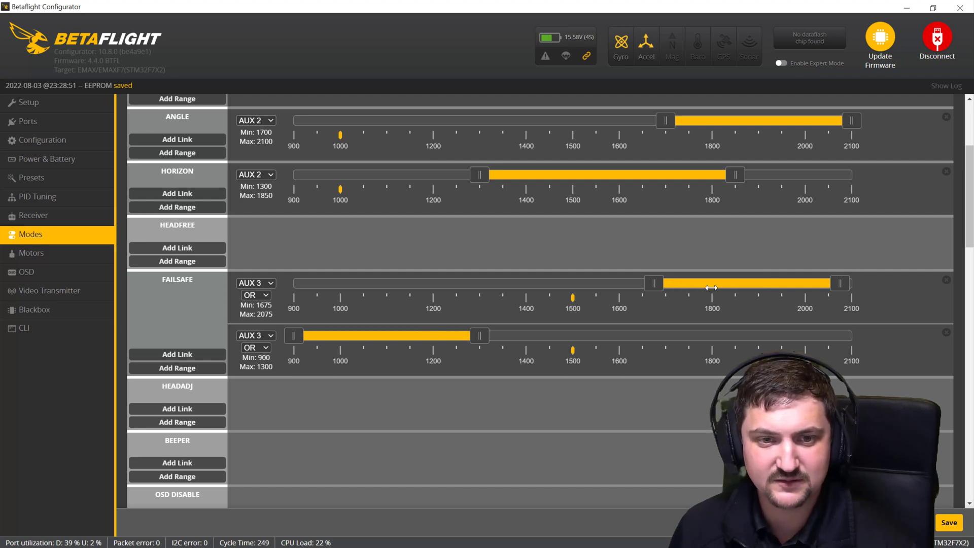
Move the first FAILSAFE range to 900–1300 and the second to 1300–1700, and save the modes.
drag(748, 283, 376, 283)
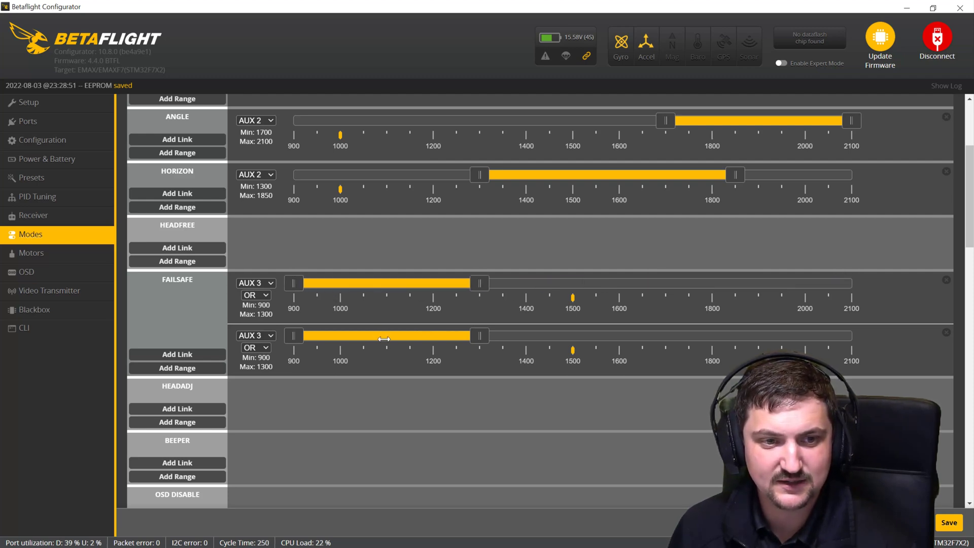
mouse_move(383, 339)
mouse_down()
mouse_move(557, 339)
mouse_move(372, 345)
mouse_up()
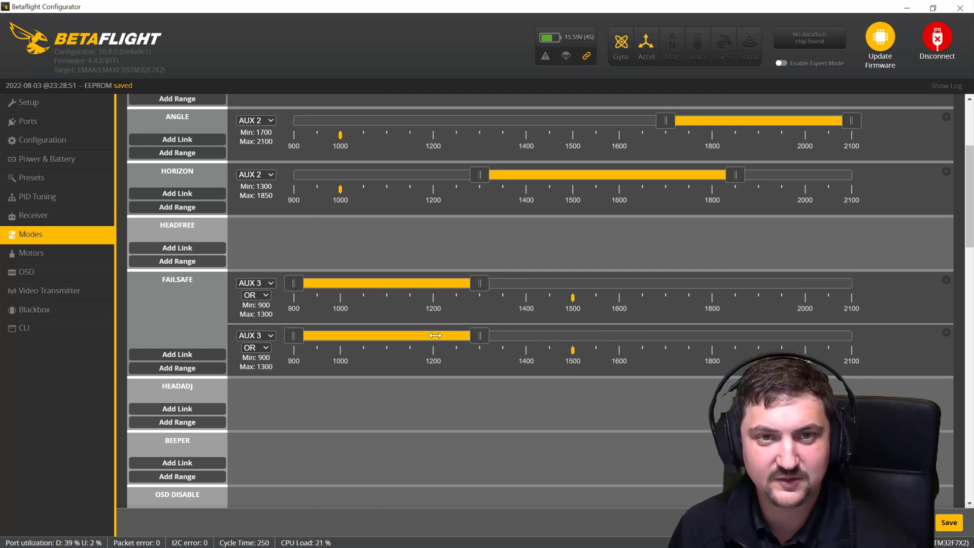
drag(438, 340, 624, 337)
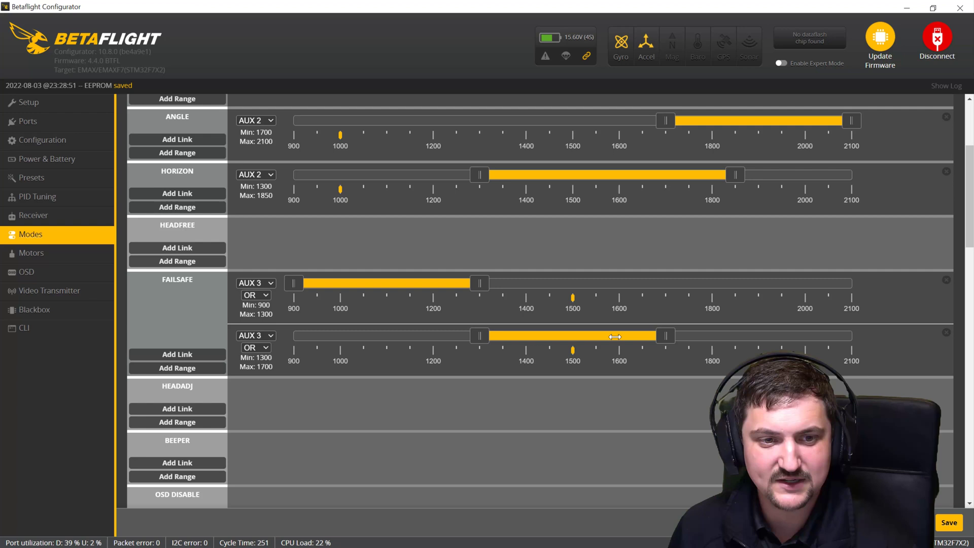
click(949, 523)
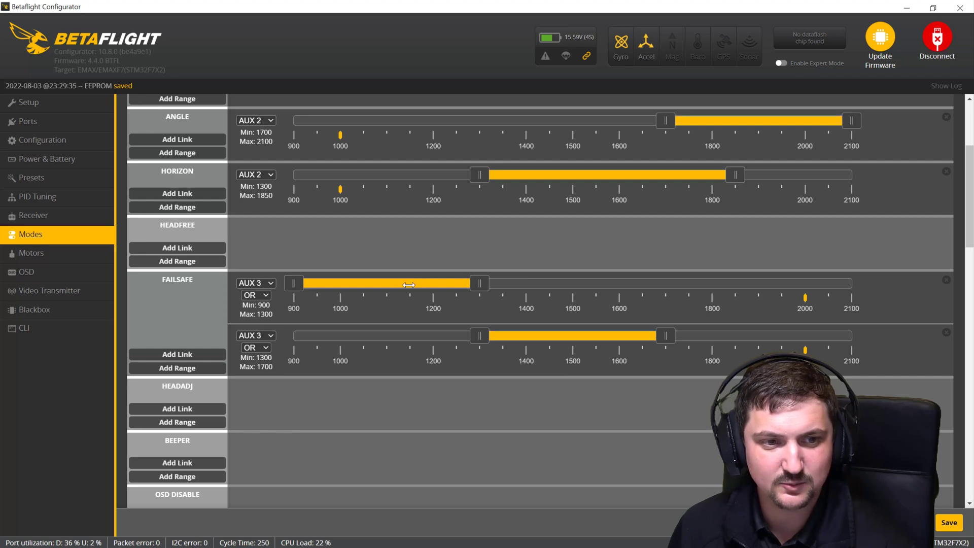
Move the first FAILSAFE range to the upper end of the scale and the second to the lower end.
drag(408, 286, 865, 291)
drag(573, 336, 279, 348)
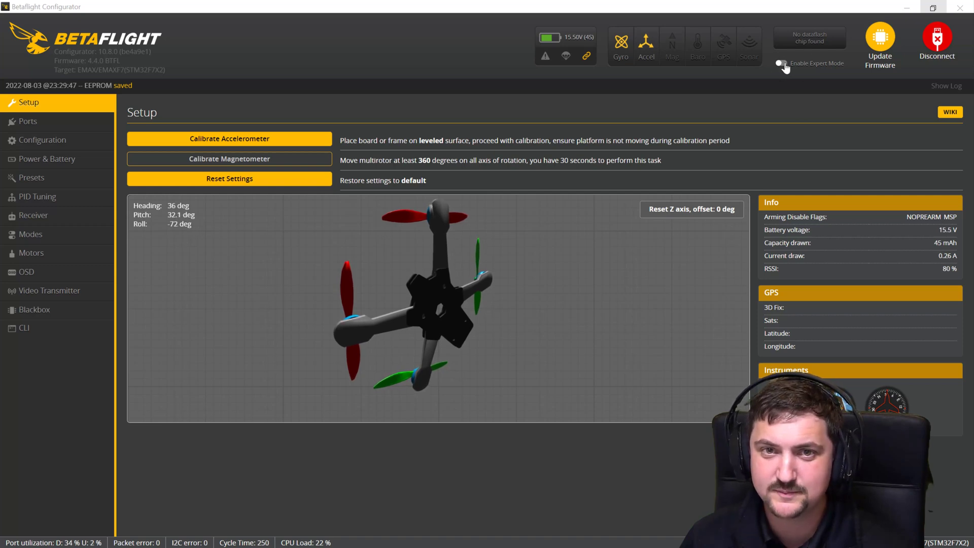
Enable Expert Mode and open the Failsafe settings at the AUX channel fallback values.
click(783, 64)
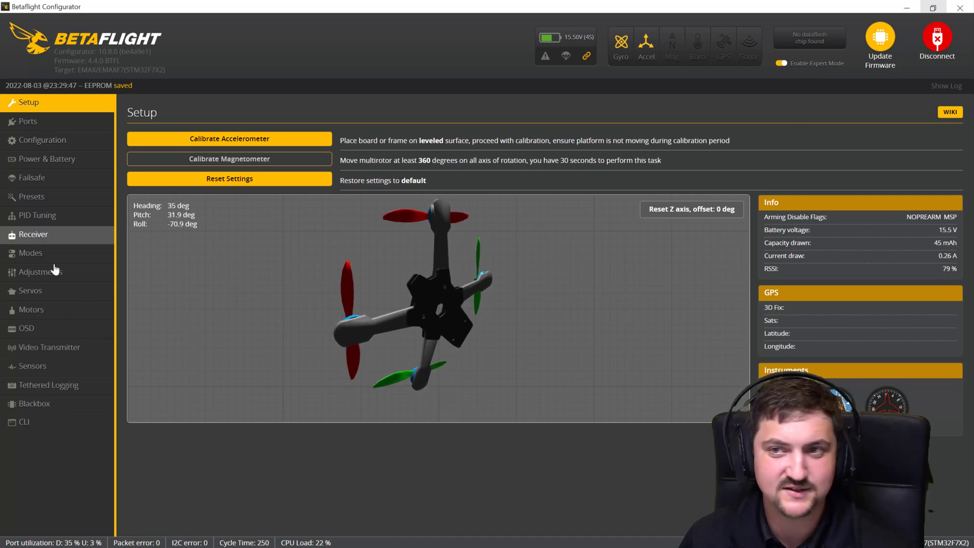
click(81, 183)
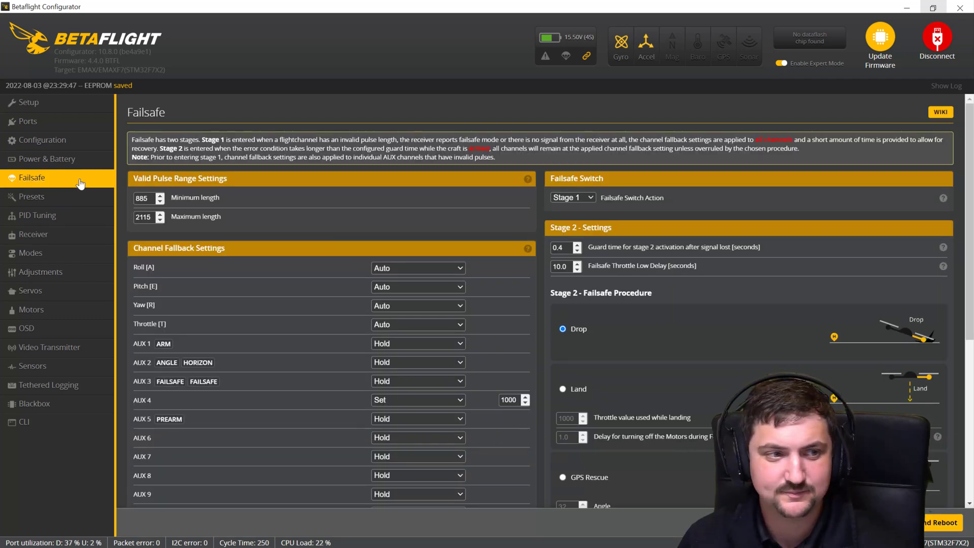
scroll(323, 276, down, 3)
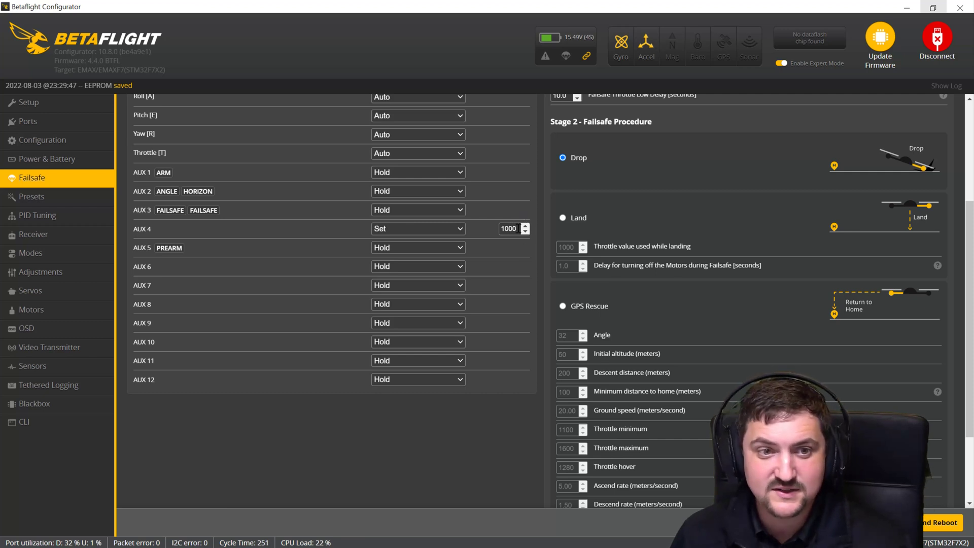
Choose Set as the failsafe channel fallback for AUX 4 and select its value of 1000.
drag(518, 229, 485, 236)
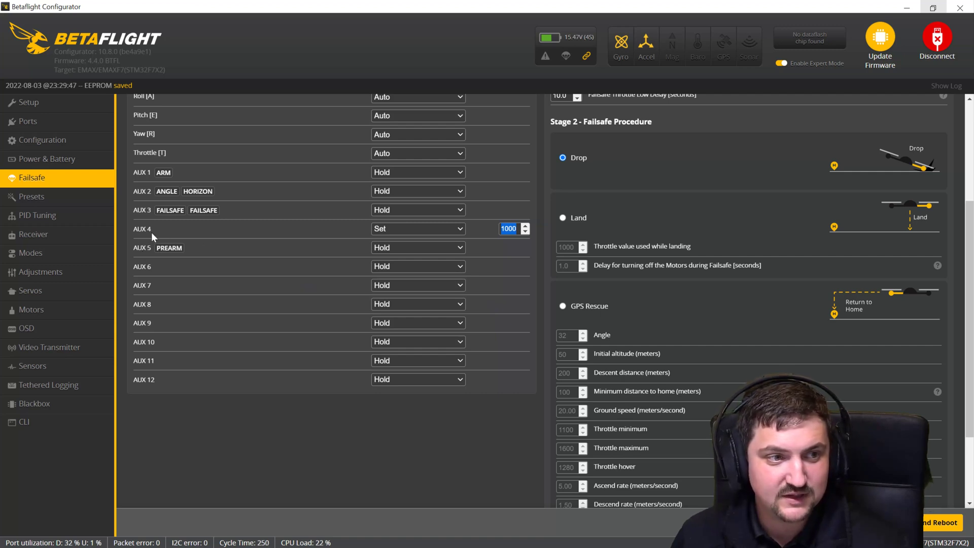
click(422, 230)
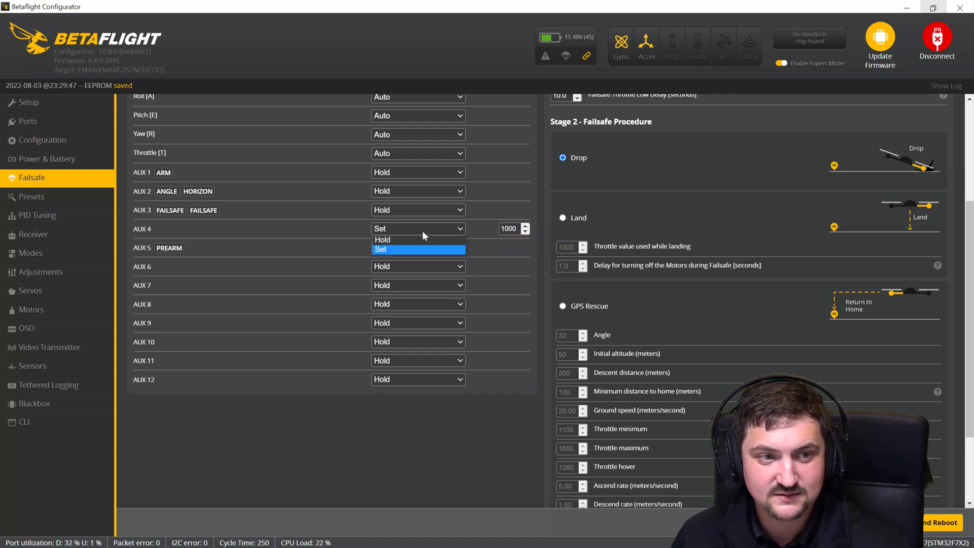
click(407, 248)
double_click(508, 228)
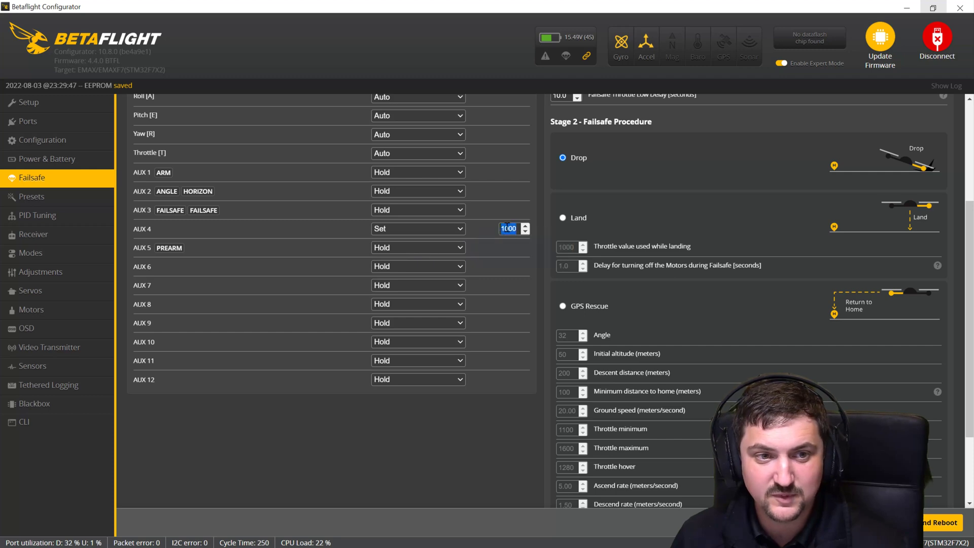
scroll(488, 257, up, 4)
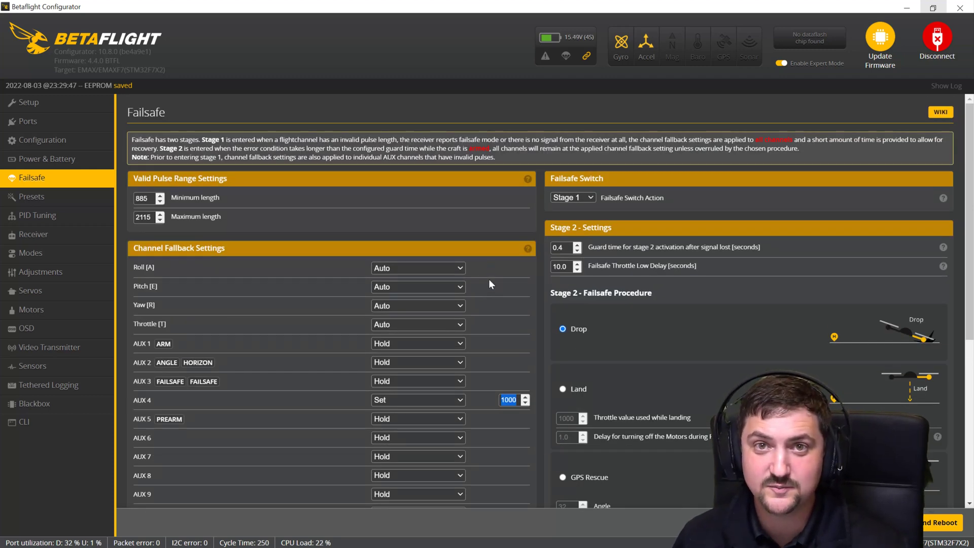